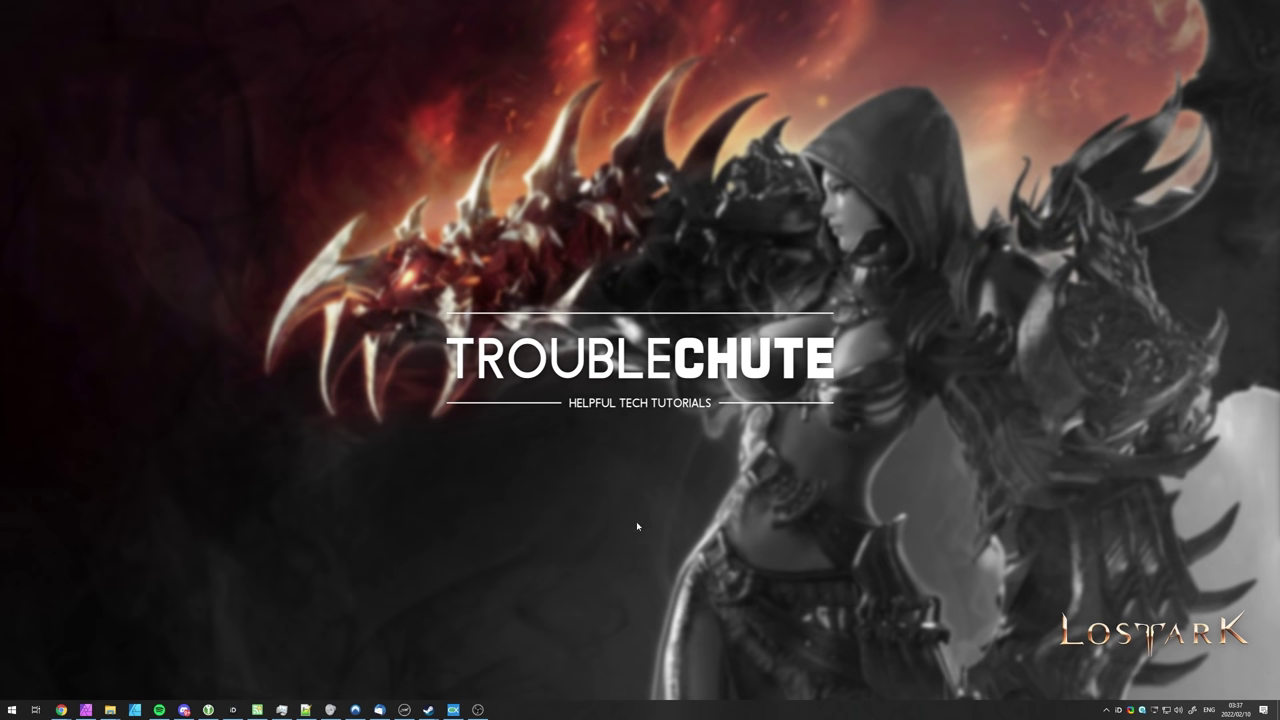
Open Lost Ark's local install folder from the Steam library through Manage > Browse local files.
left_click(428, 709)
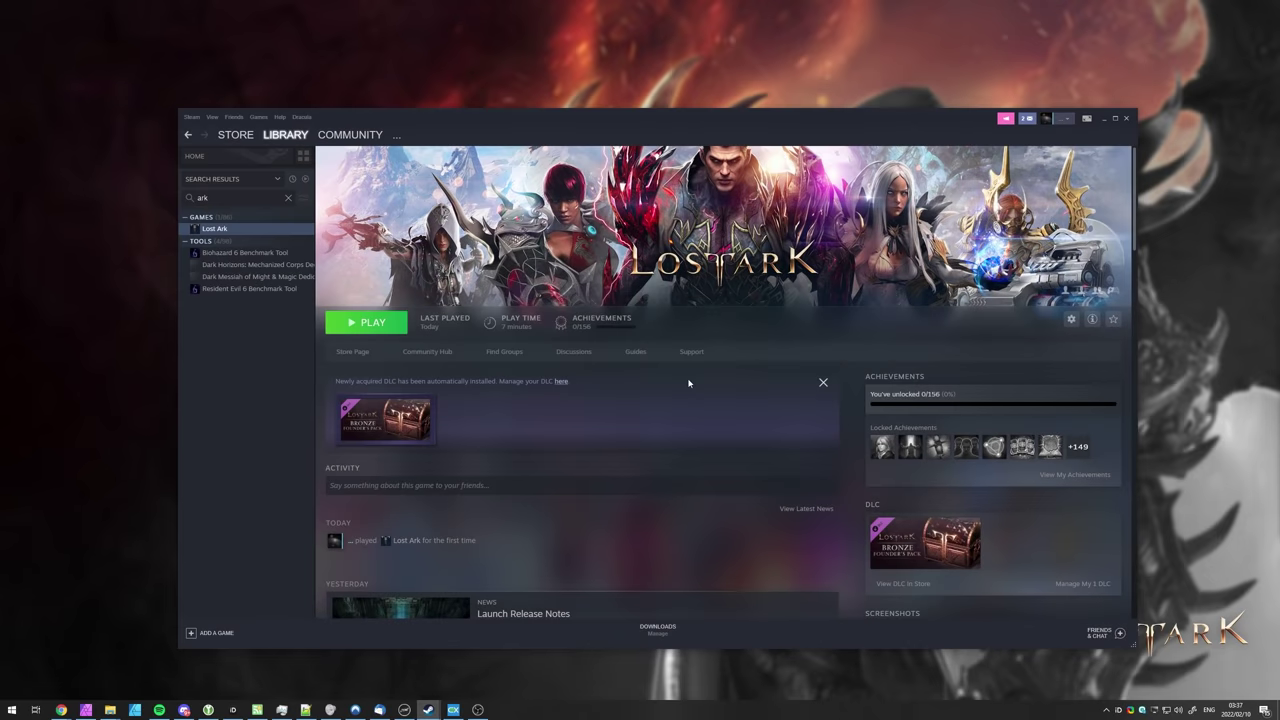
left_click_drag(915, 134, 897, 116)
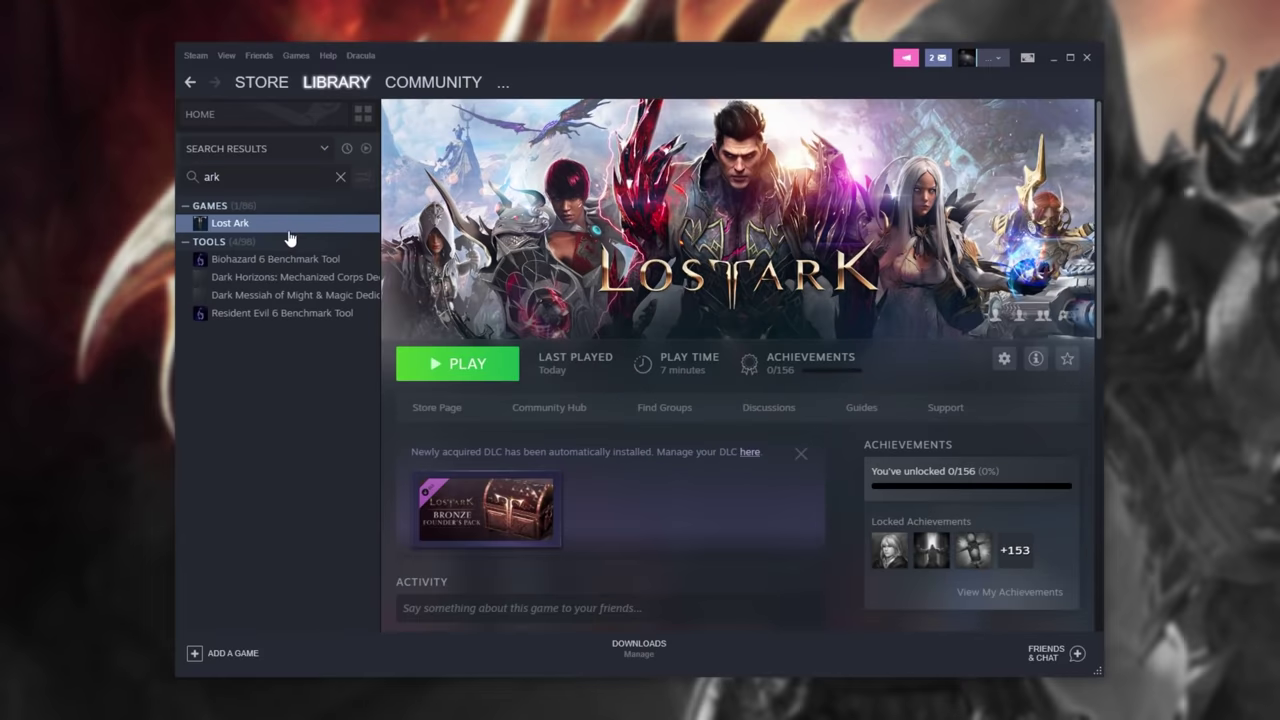
right_click(401, 277)
mouse_move(340, 298)
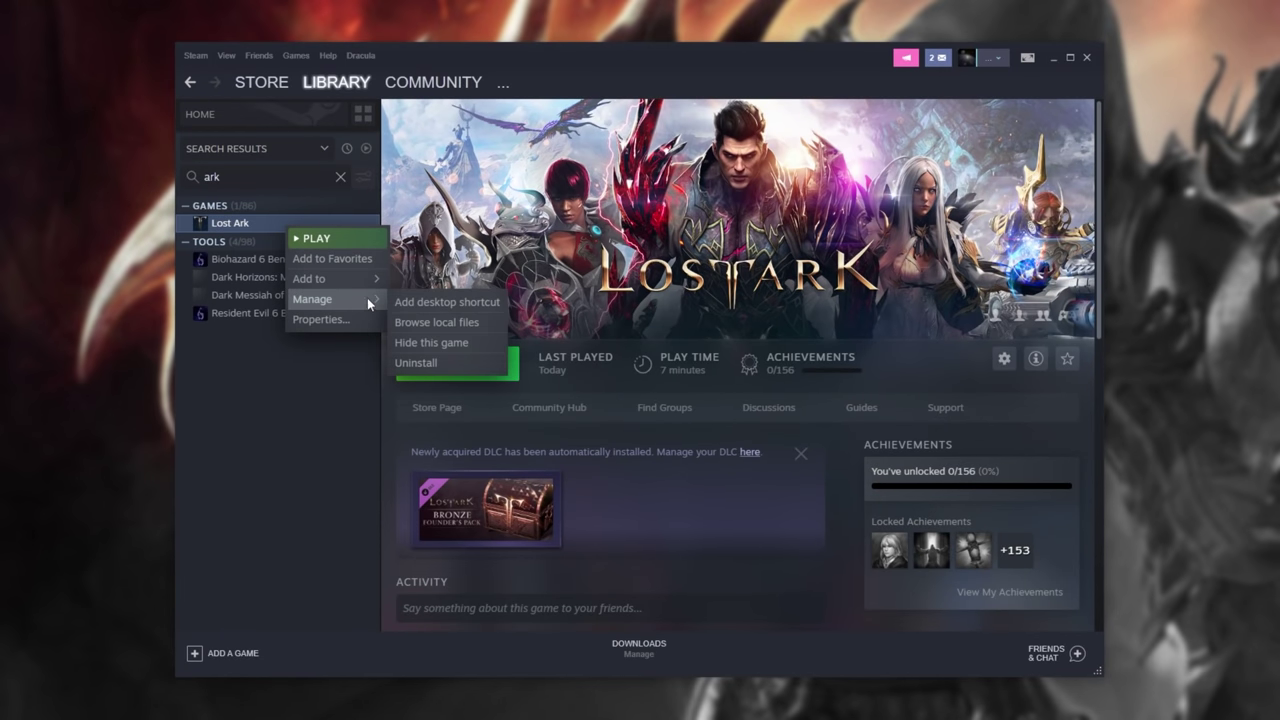
left_click(442, 322)
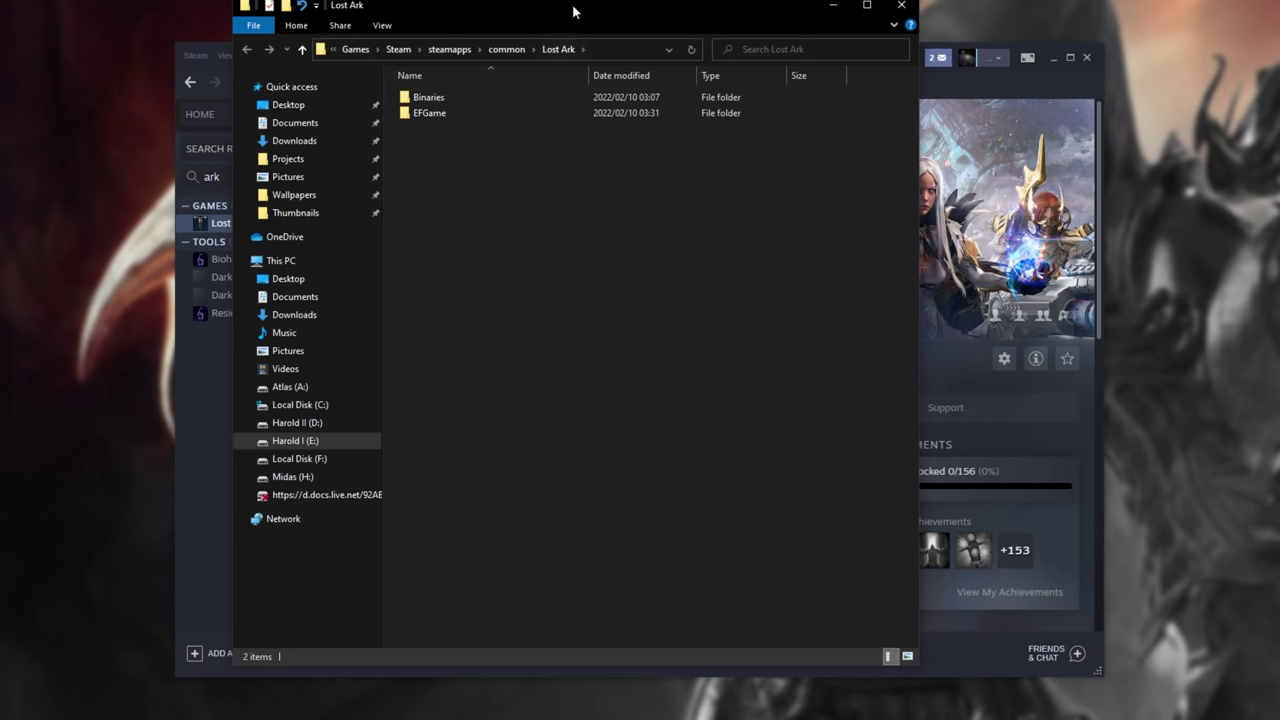
Go to Binaries\Win64 and open the Properties of LOSTARK.exe.
left_click_drag(576, 14, 571, 68)
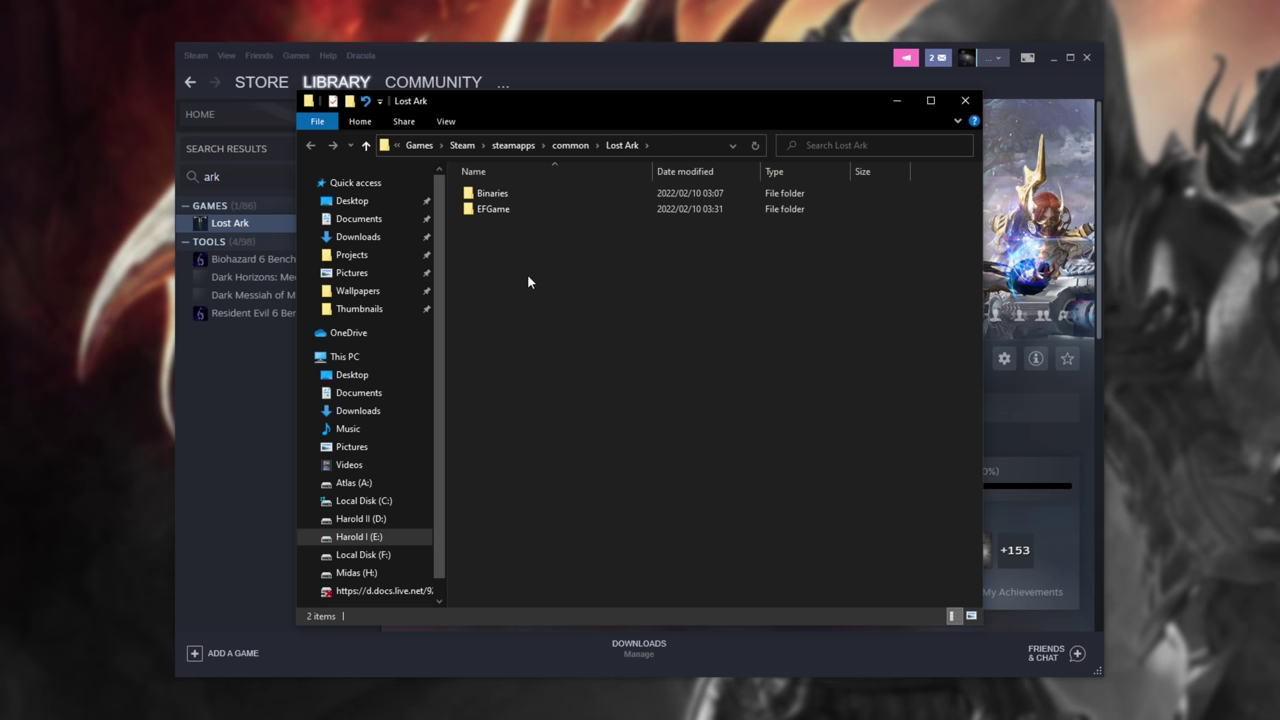
double_click(527, 193)
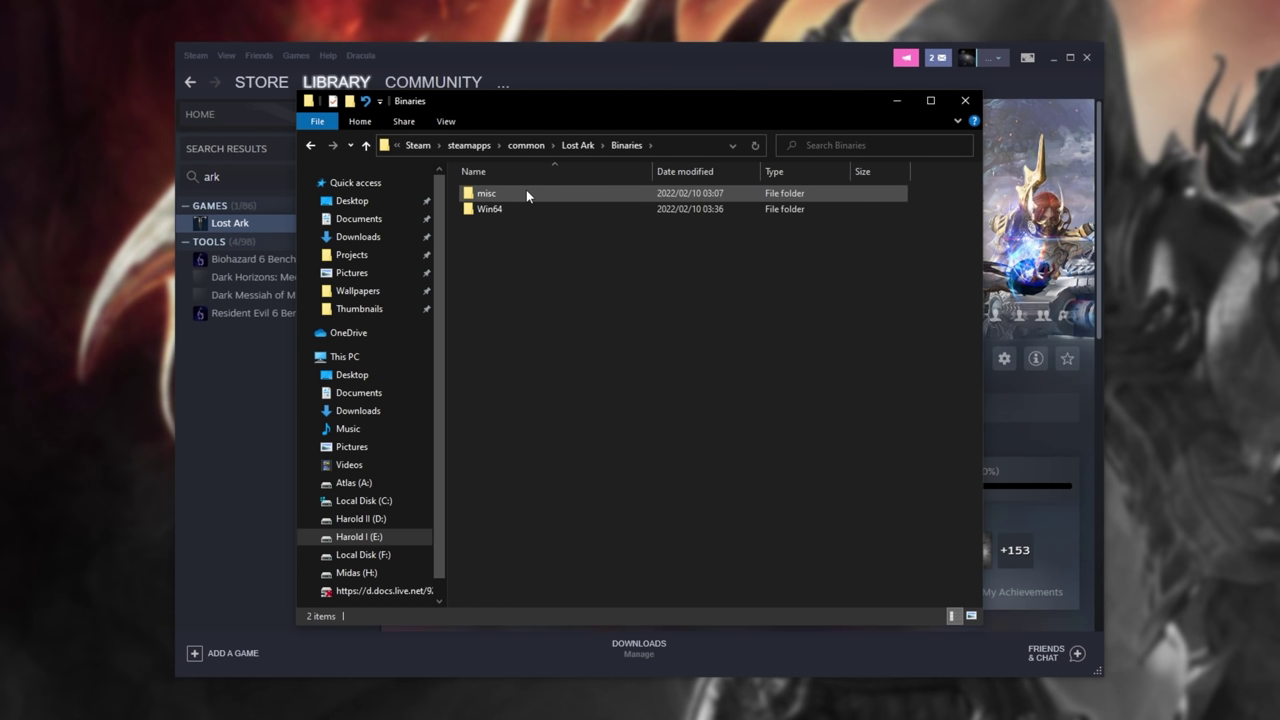
double_click(530, 207)
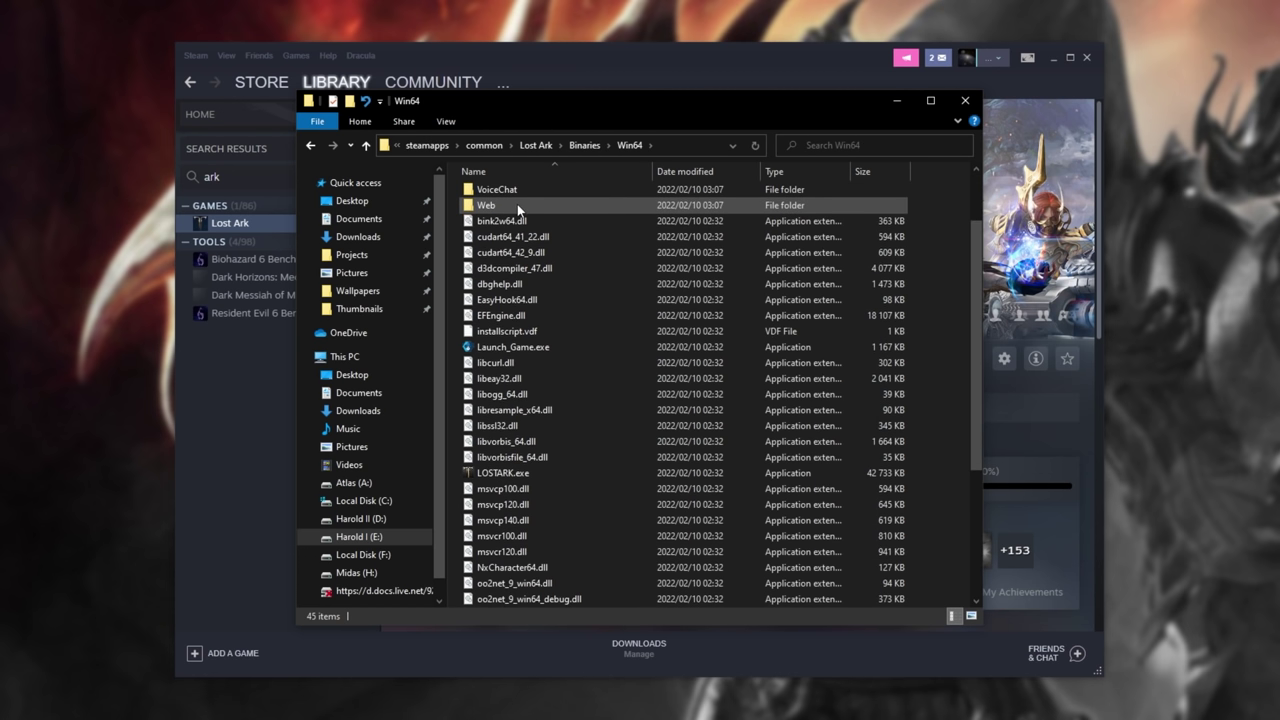
scroll(530, 280, "down", 4)
left_click(535, 288)
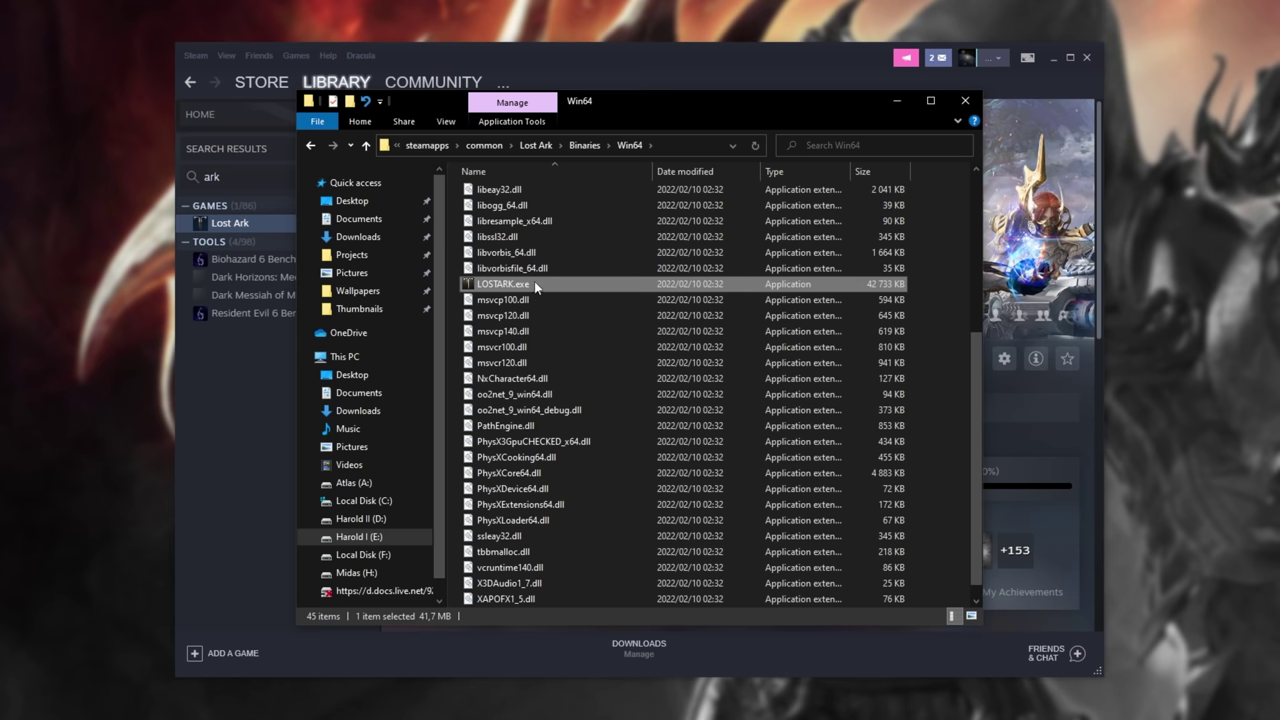
right_click(534, 281)
left_click(640, 716)
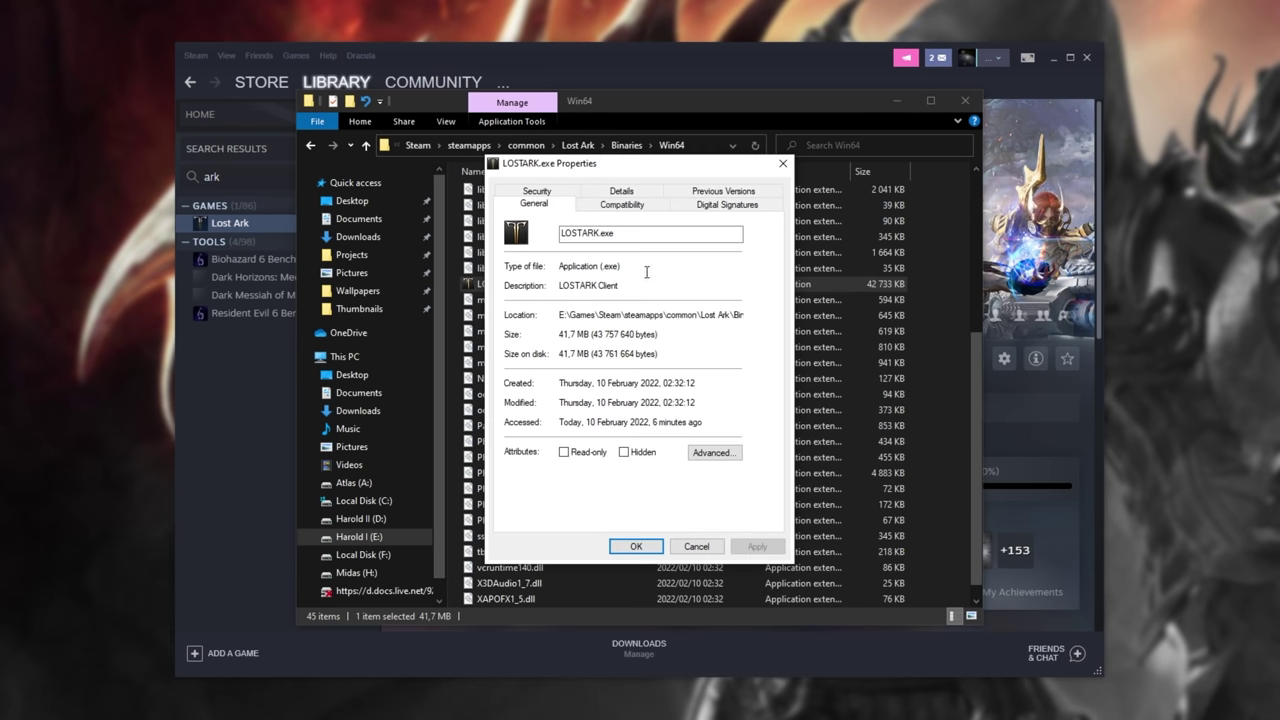
Enable high DPI scaling override by Application, apply, and copy the Win64 path as text.
left_click(636, 207)
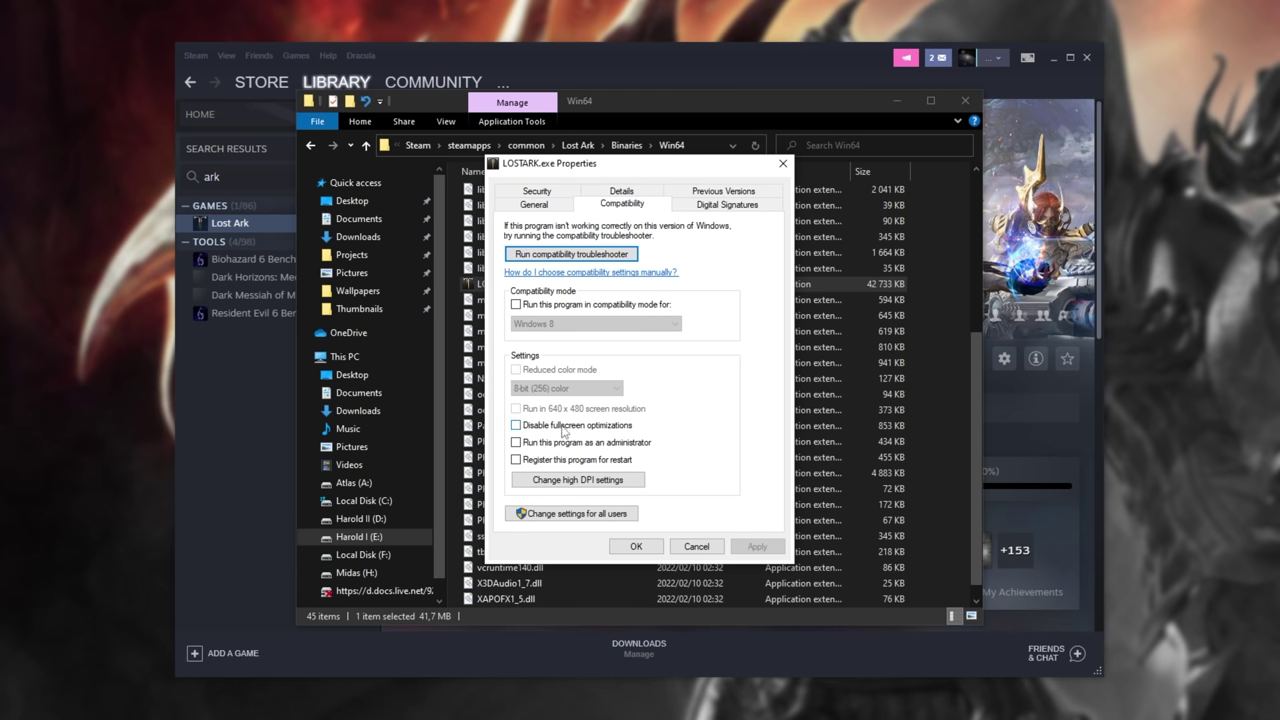
left_click(578, 480)
left_click_drag(638, 238, 610, 217)
left_click(576, 436)
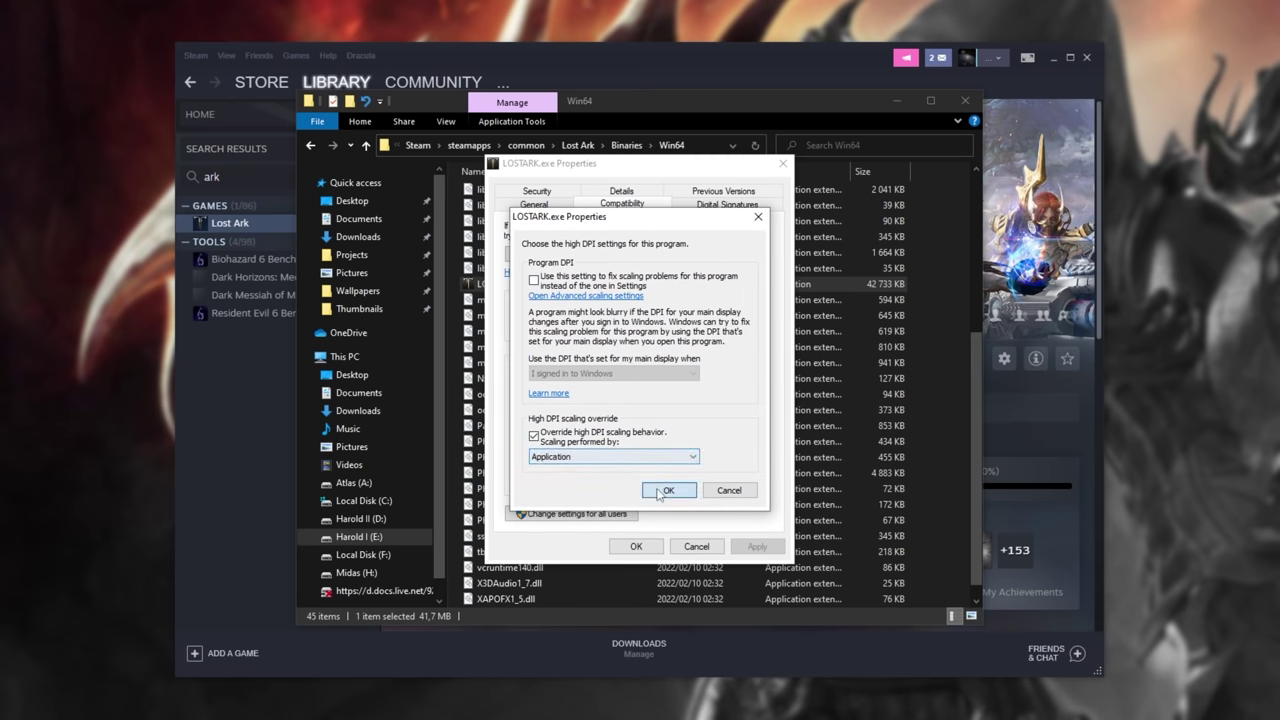
left_click(667, 490)
left_click(636, 546)
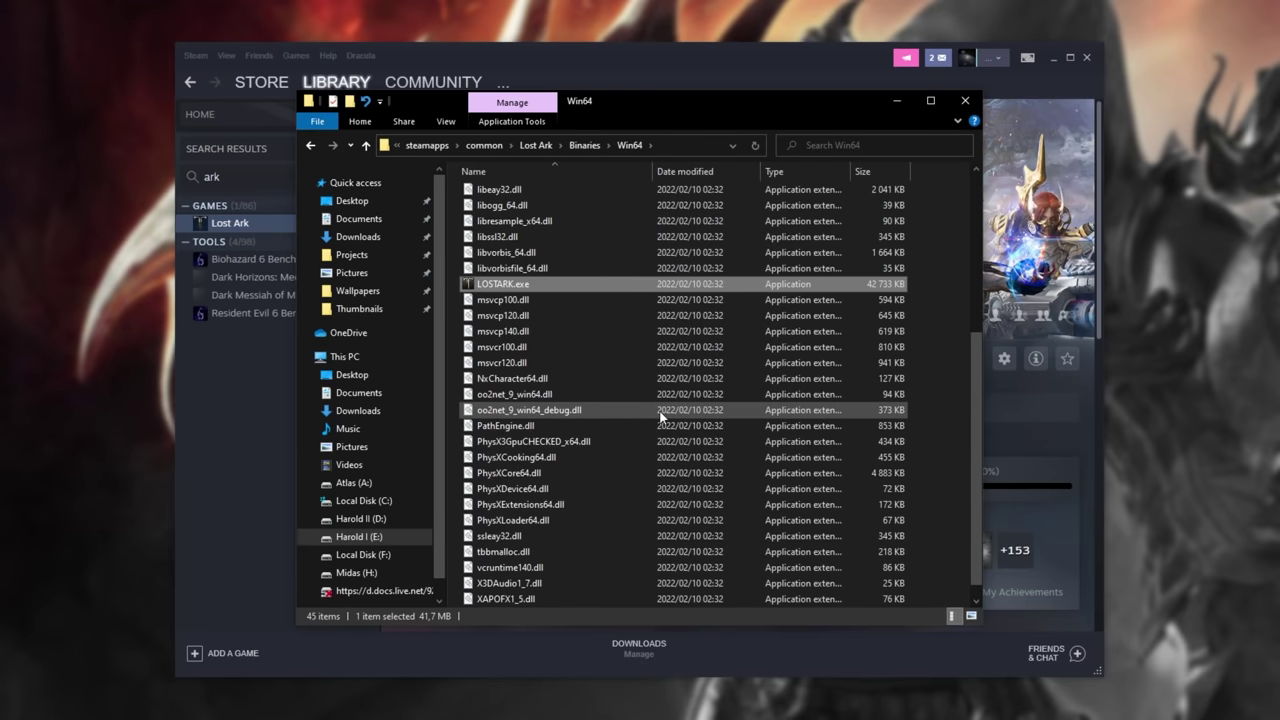
right_click(706, 147)
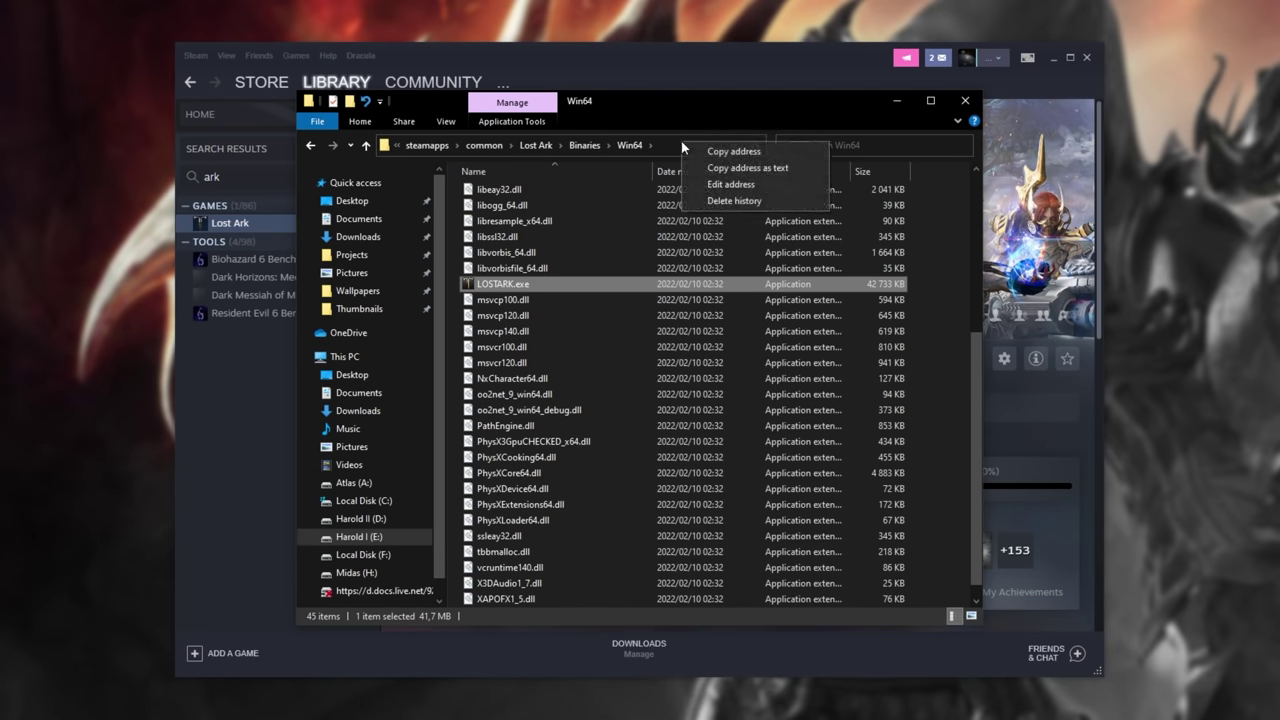
left_click(763, 174)
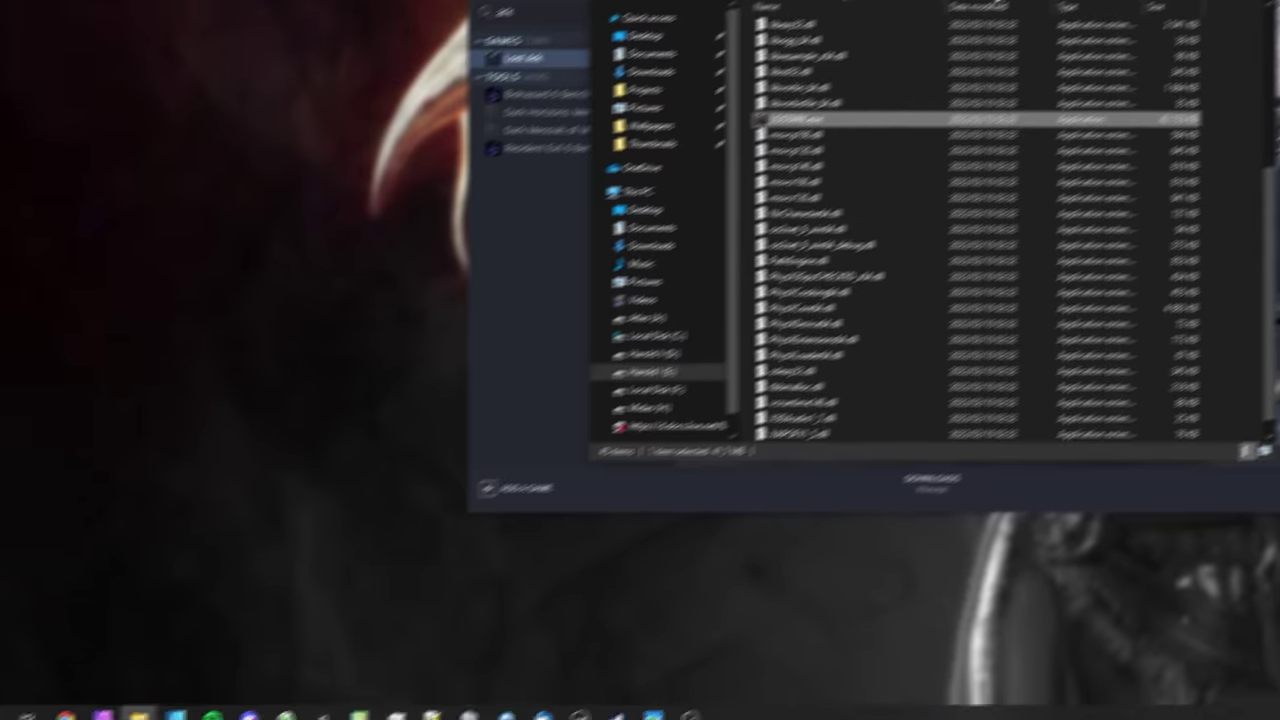
Add LOSTARK.exe from the pasted Win64 path to the Windows Graphics settings list.
key("super")
type("gpu")
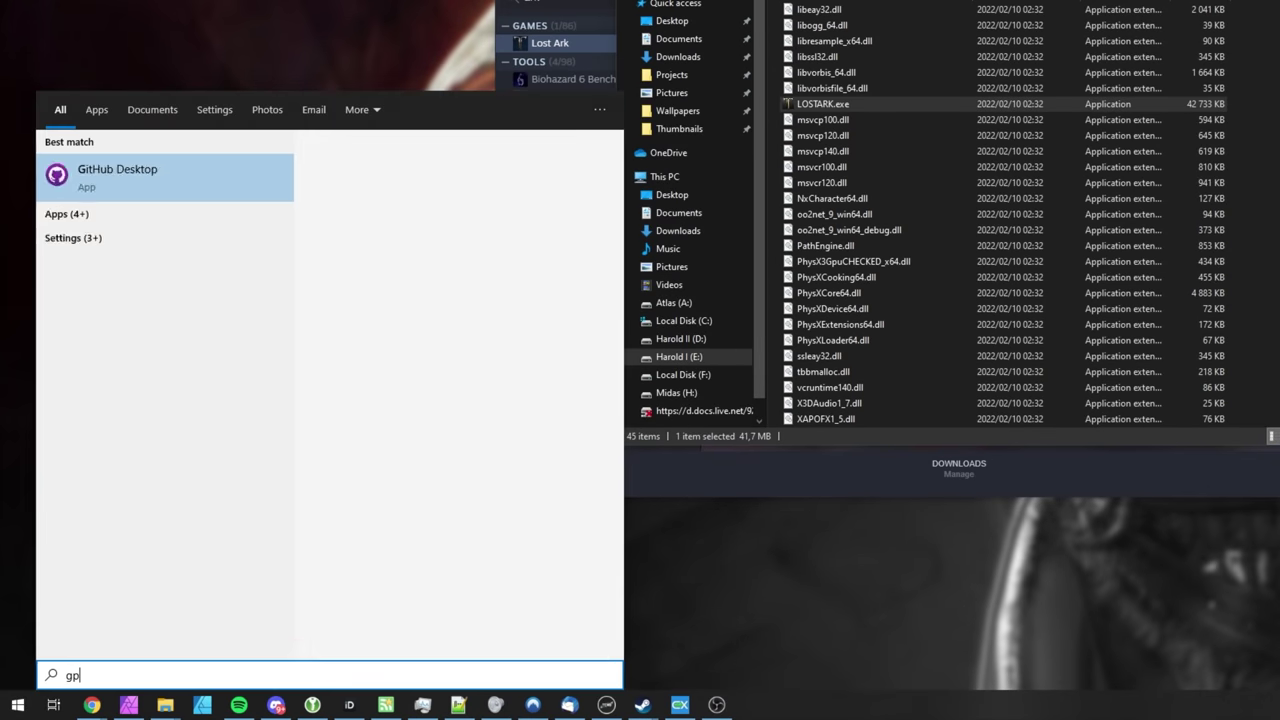
left_click(139, 196)
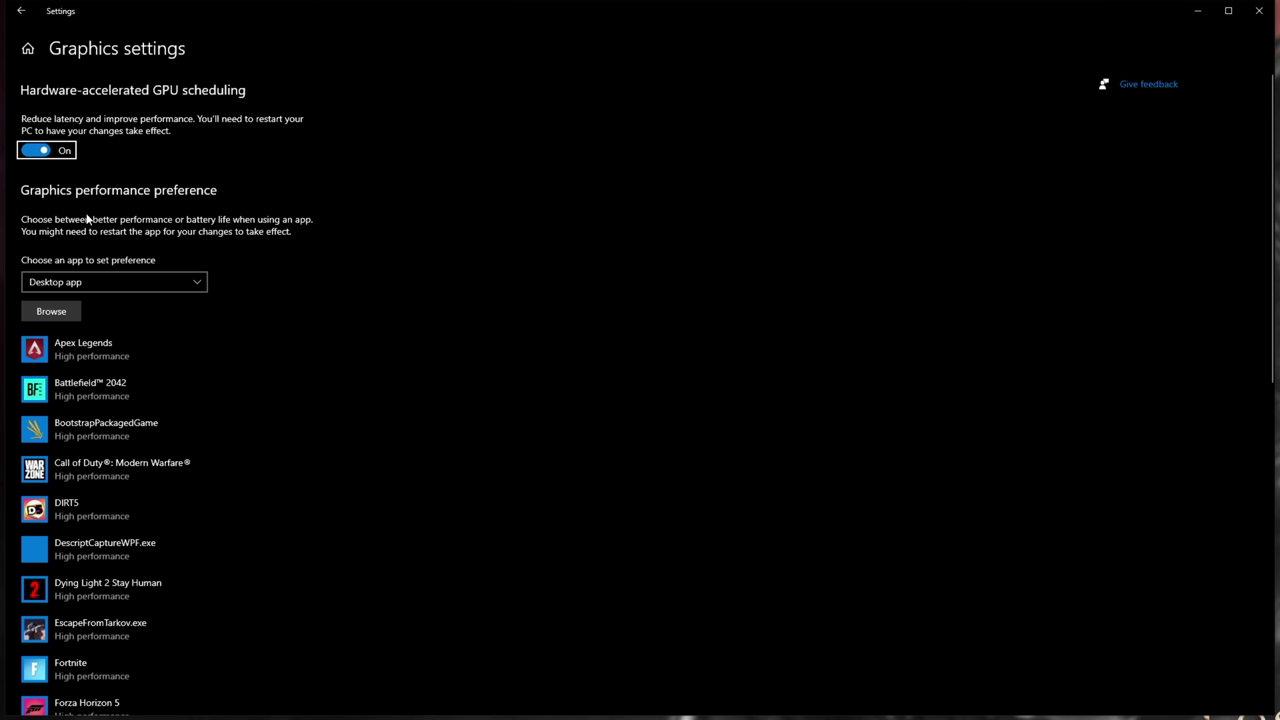
left_click(47, 316)
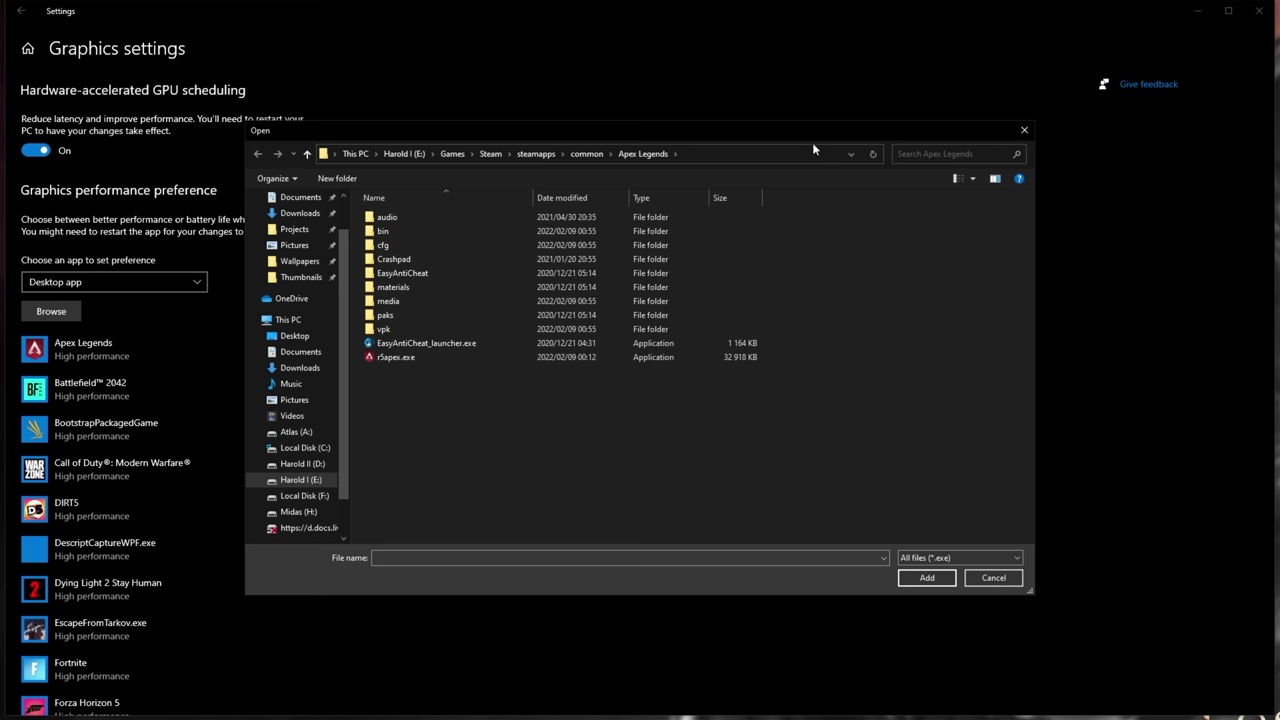
left_click(748, 155)
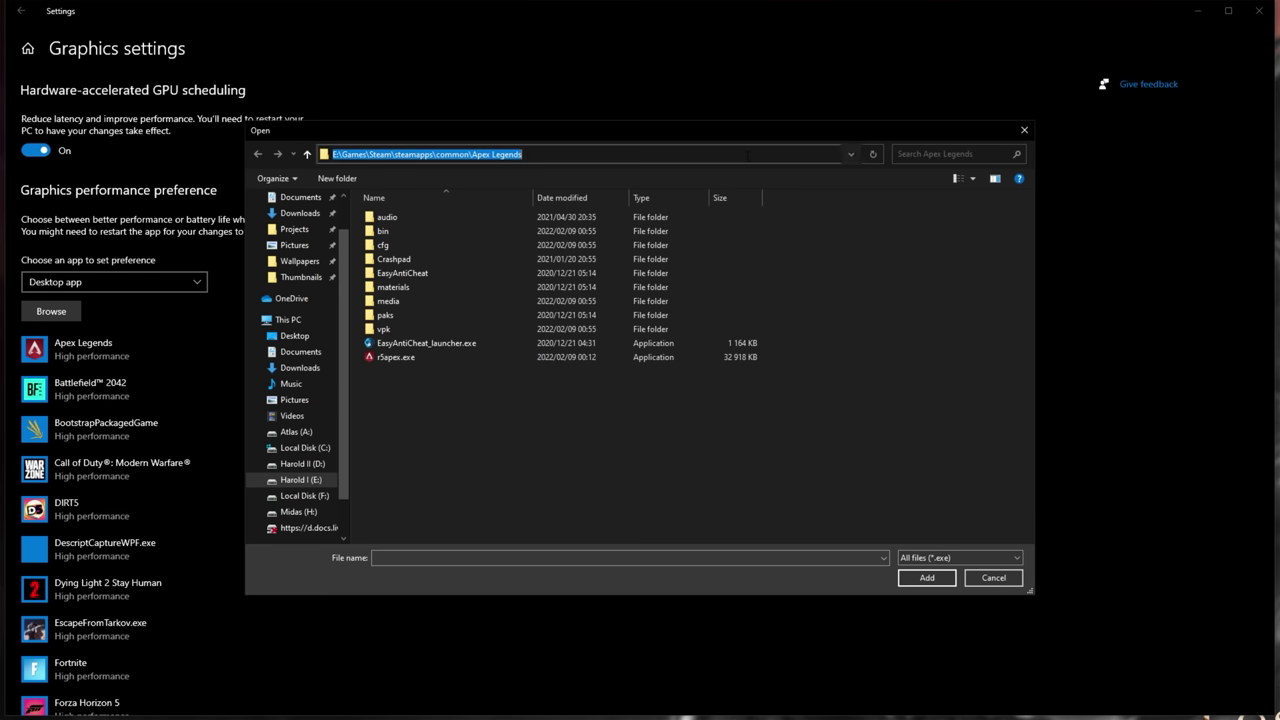
key("ctrl+v")
key("Return")
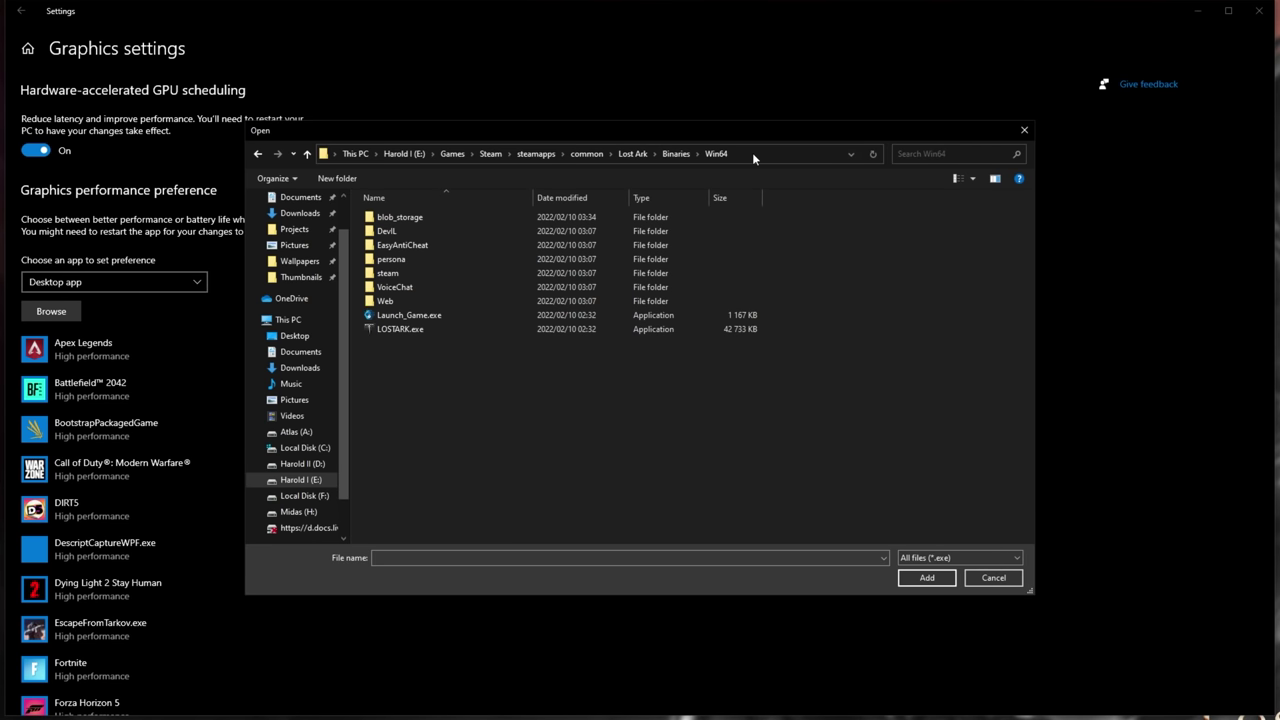
double_click(478, 326)
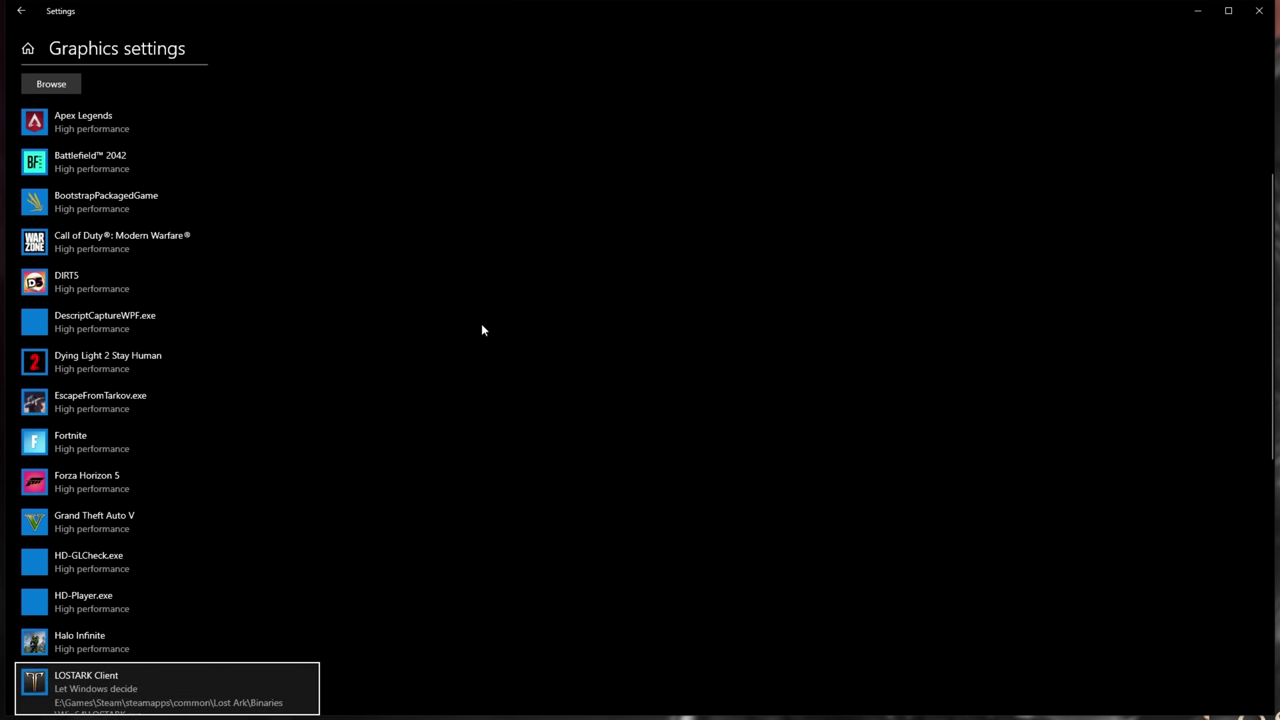
Set LOSTARK Client's graphics preference to High performance and save it.
scroll(488, 327, "down", 2)
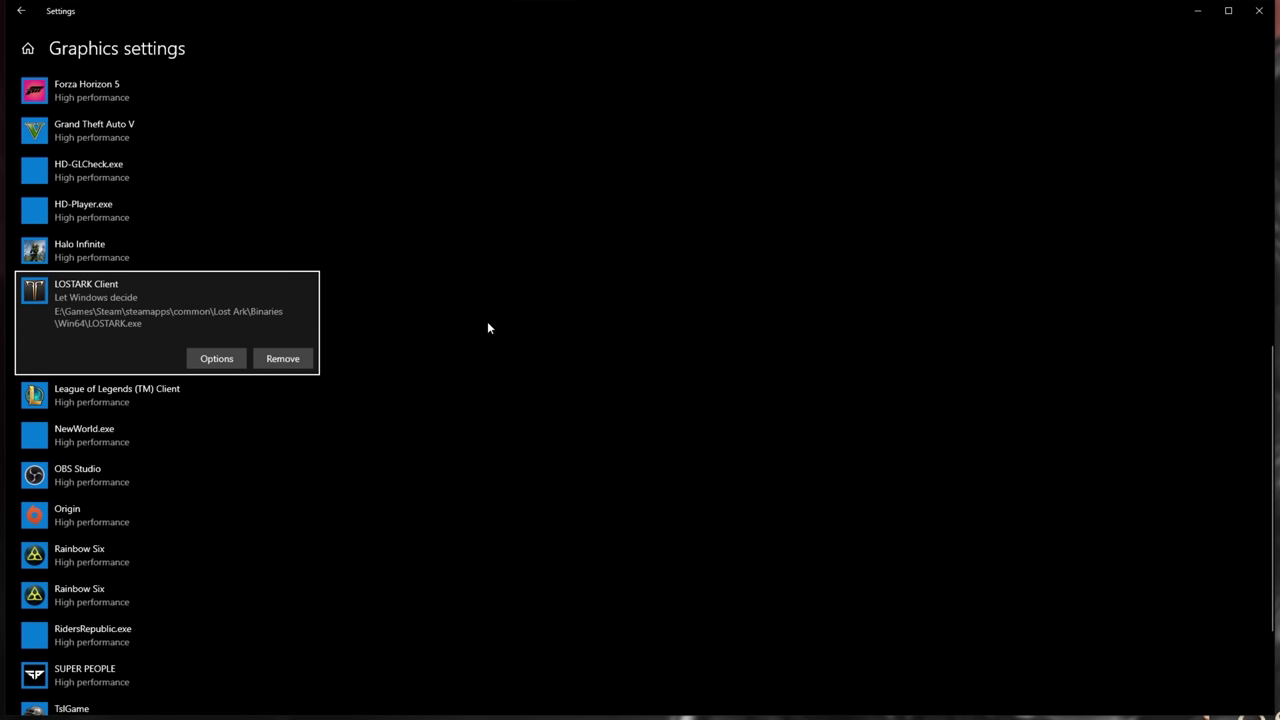
left_click(218, 358)
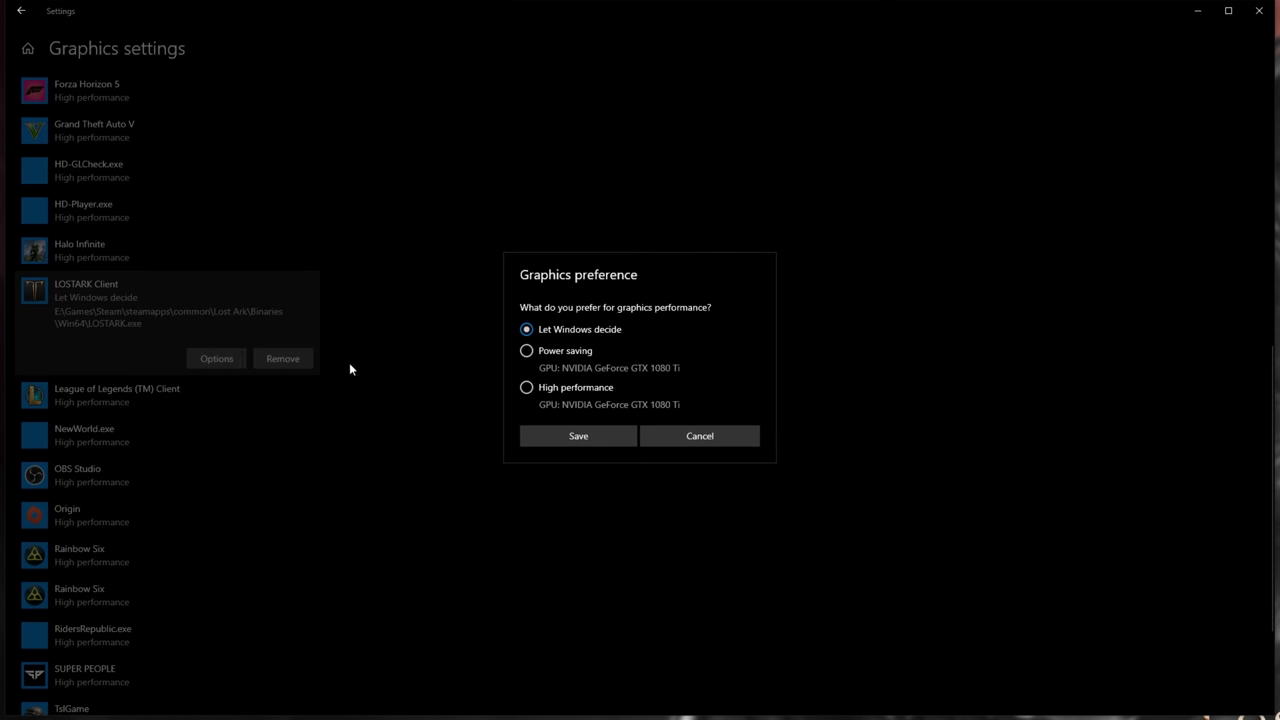
left_click(527, 387)
left_click(587, 434)
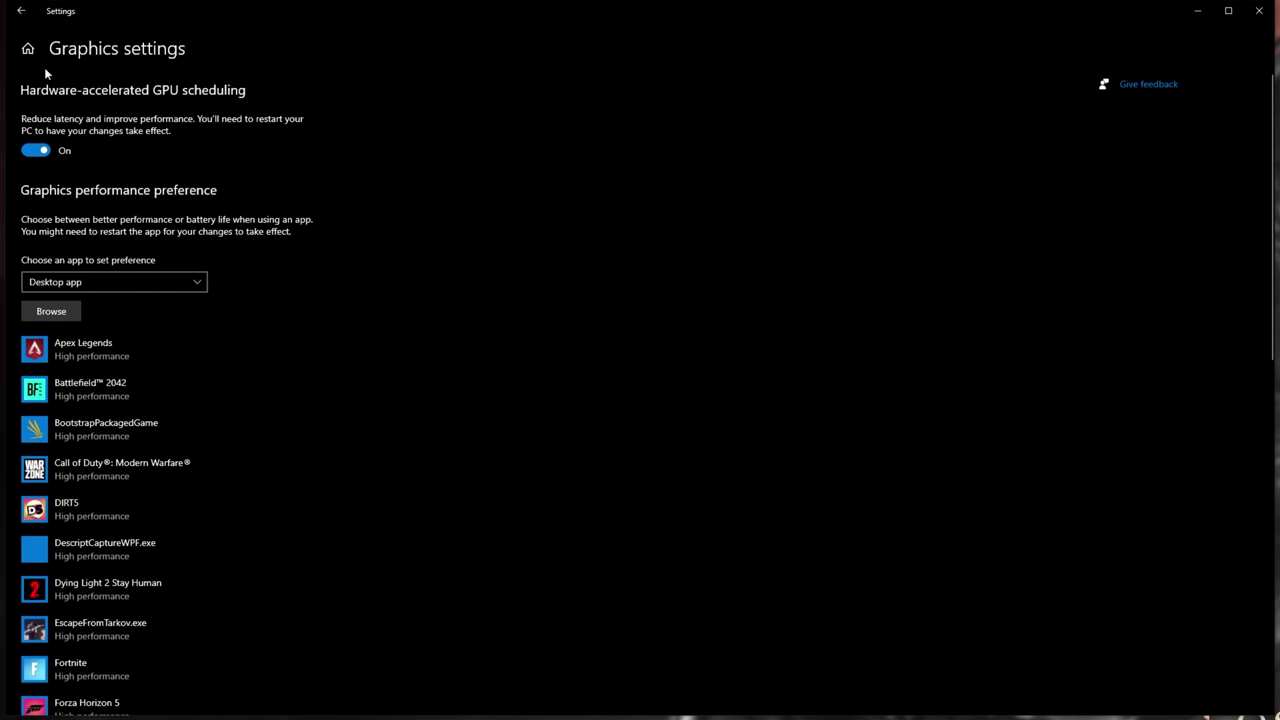
Check the Xbox Game Bar, Game Mode and Captures pages, then close Settings and minimize the Lost Ark folder.
left_click(33, 54)
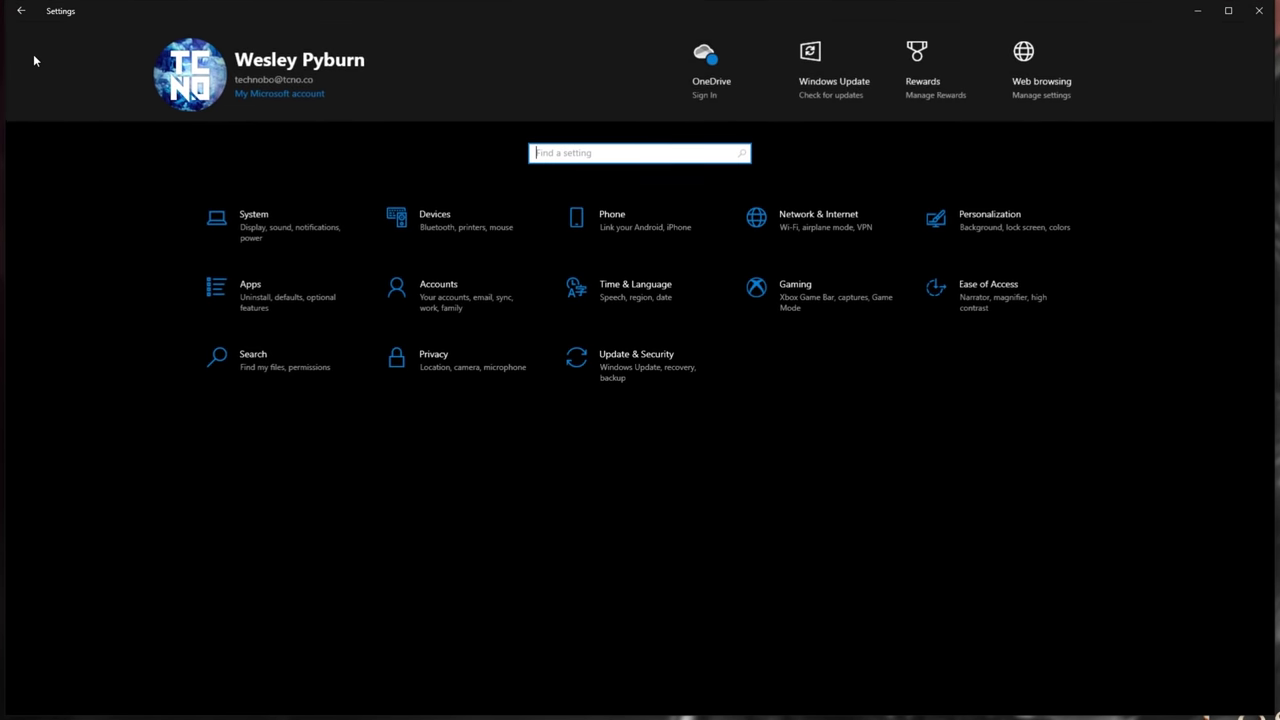
left_click(770, 323)
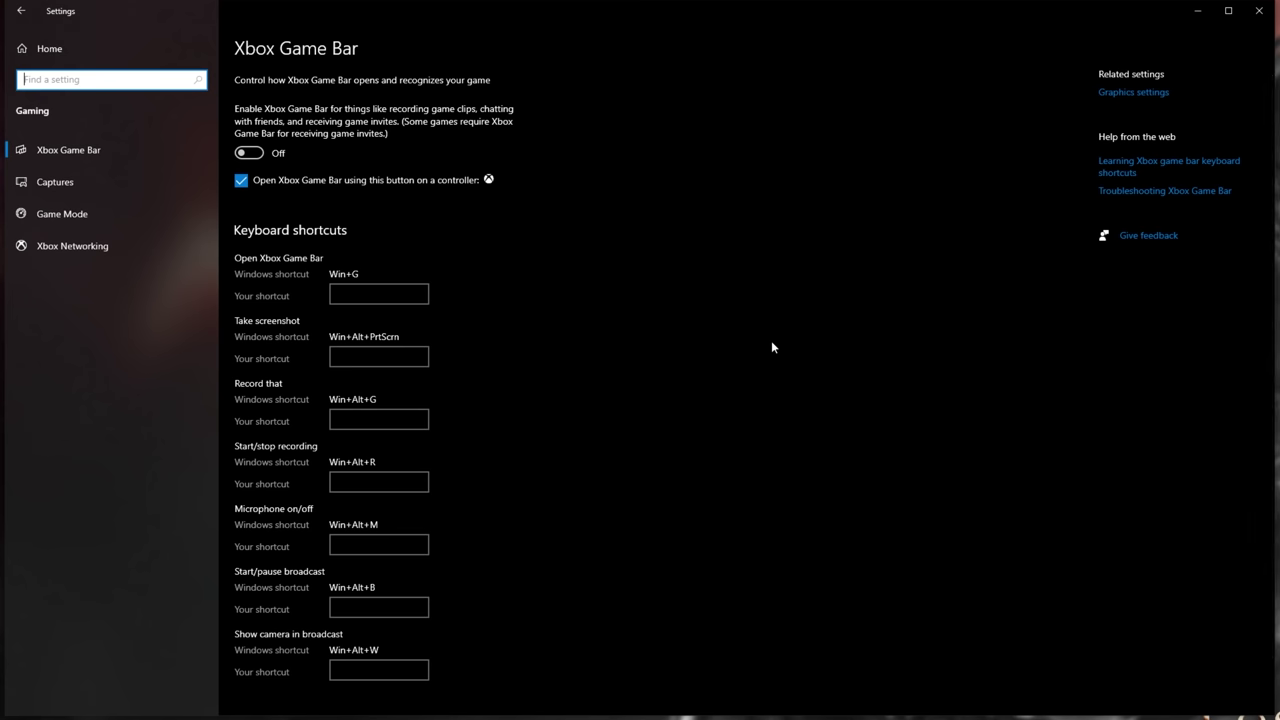
left_click(156, 208)
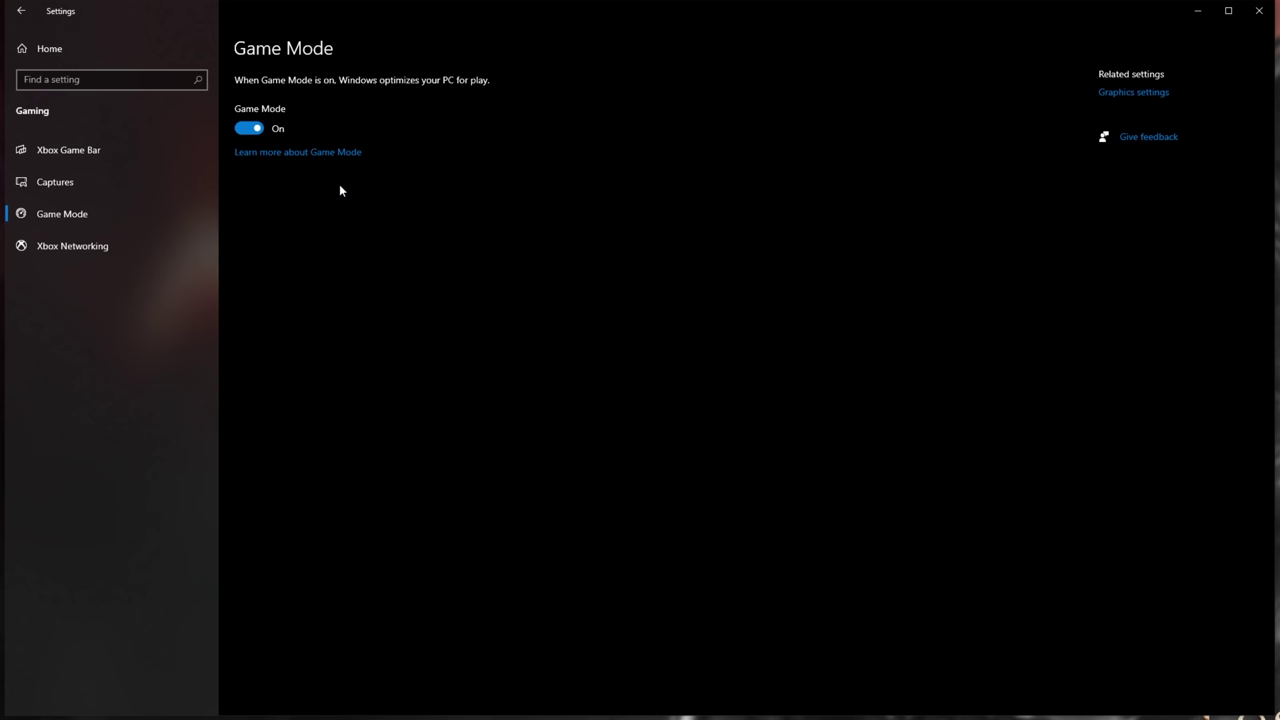
left_click(122, 180)
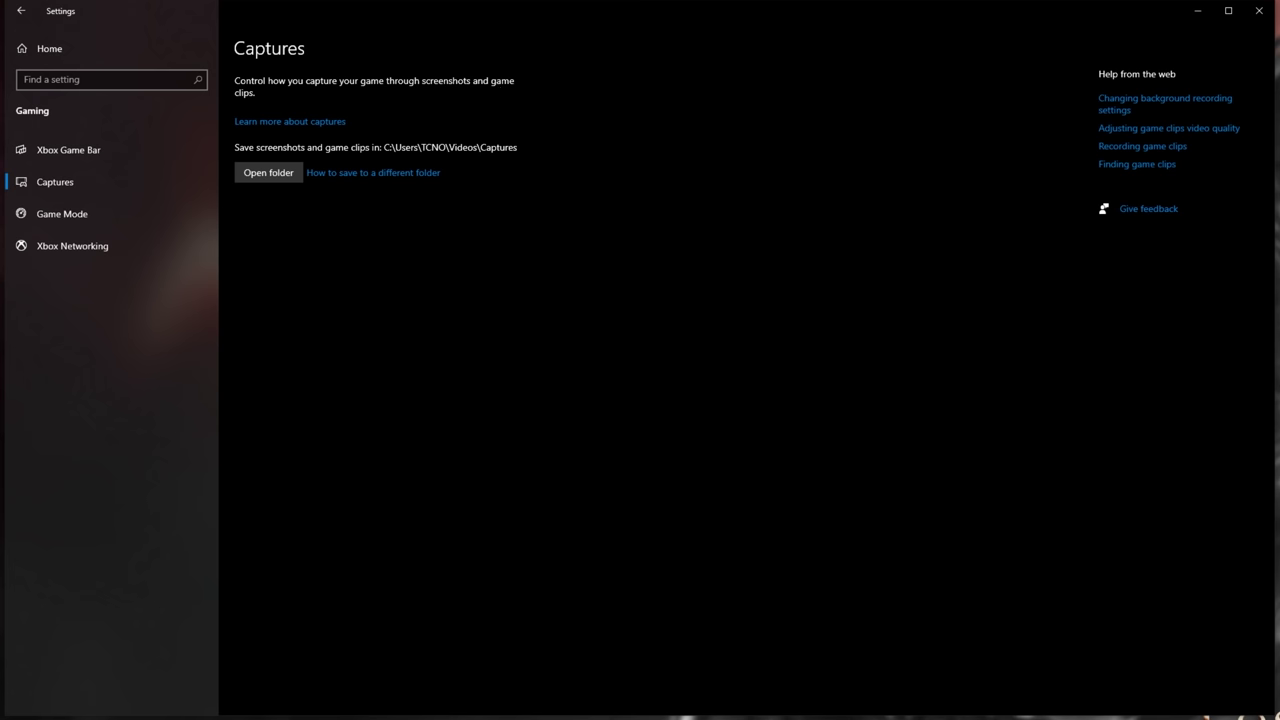
left_click(1259, 10)
left_click(866, 130)
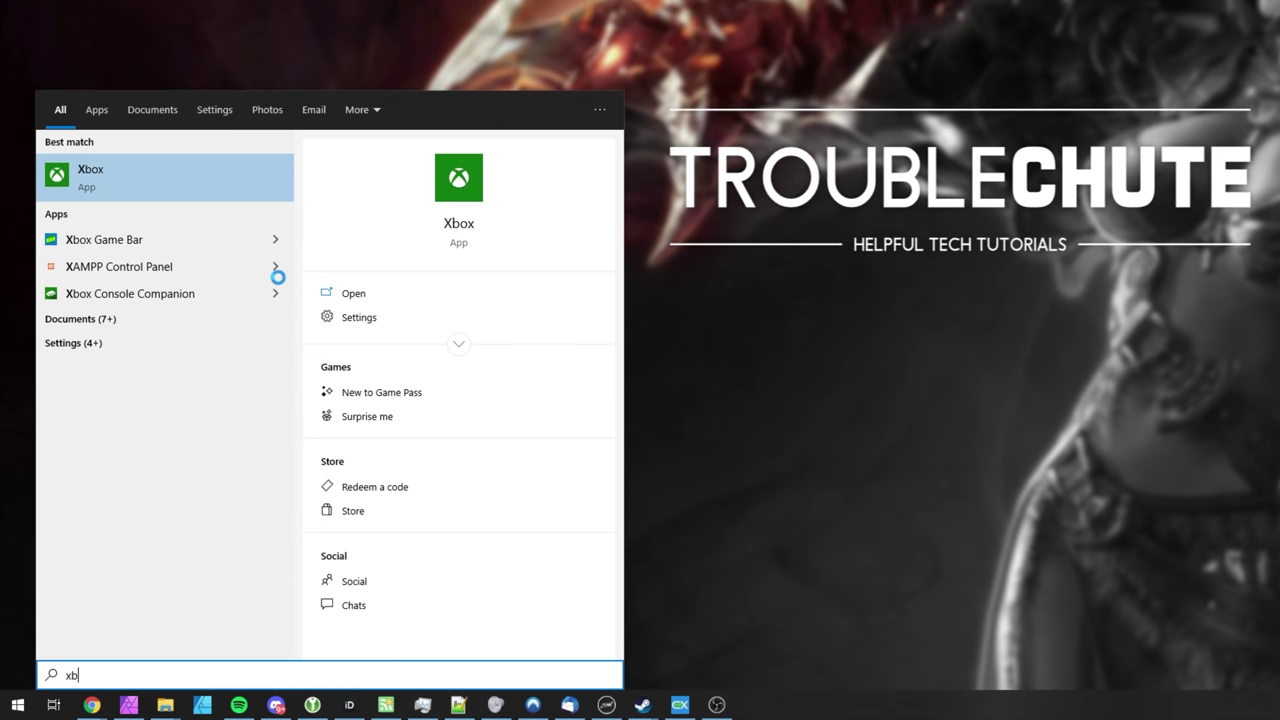
Review the Capturing options in Xbox Game Bar's settings, leaving background recording off.
left_click(190, 185)
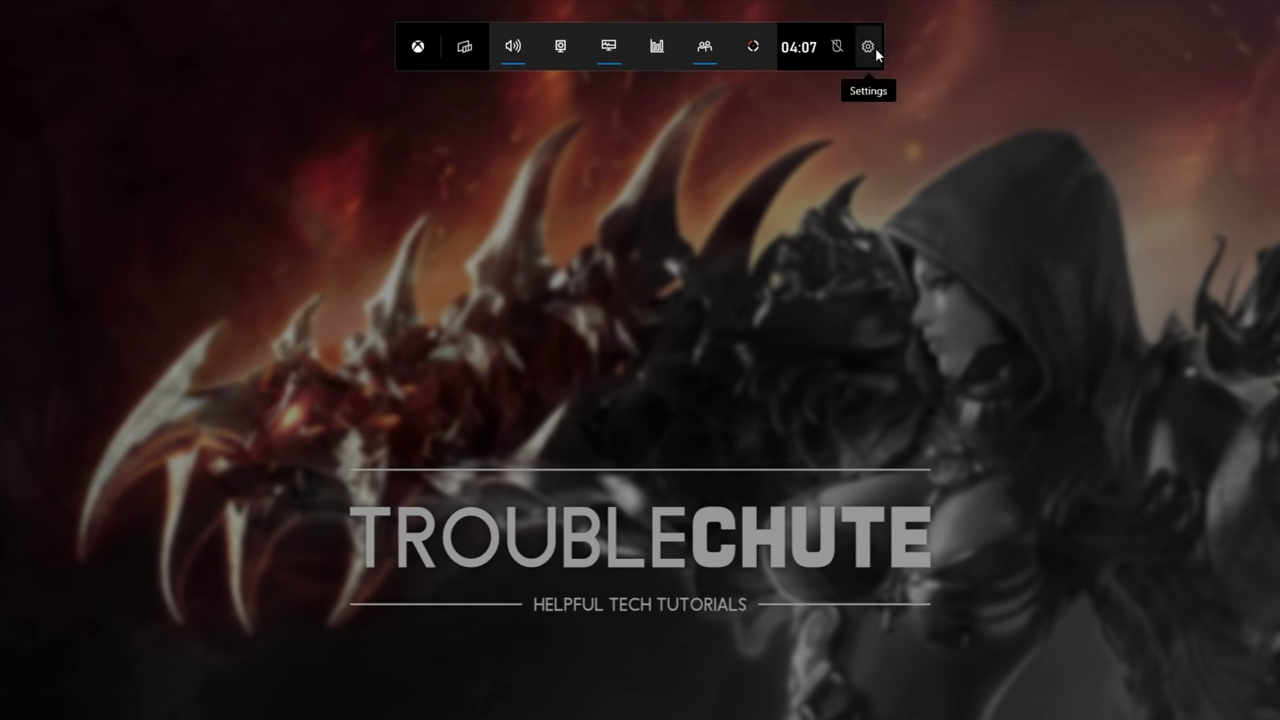
left_click(869, 49)
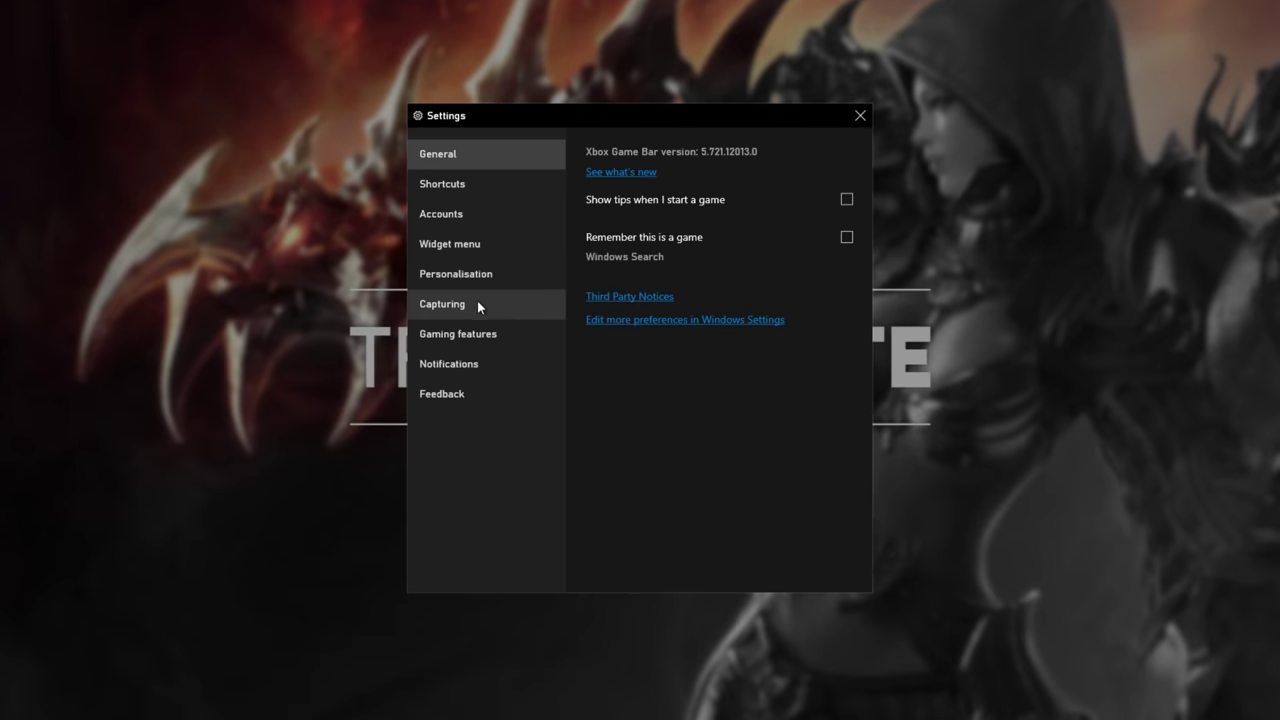
left_click(475, 482)
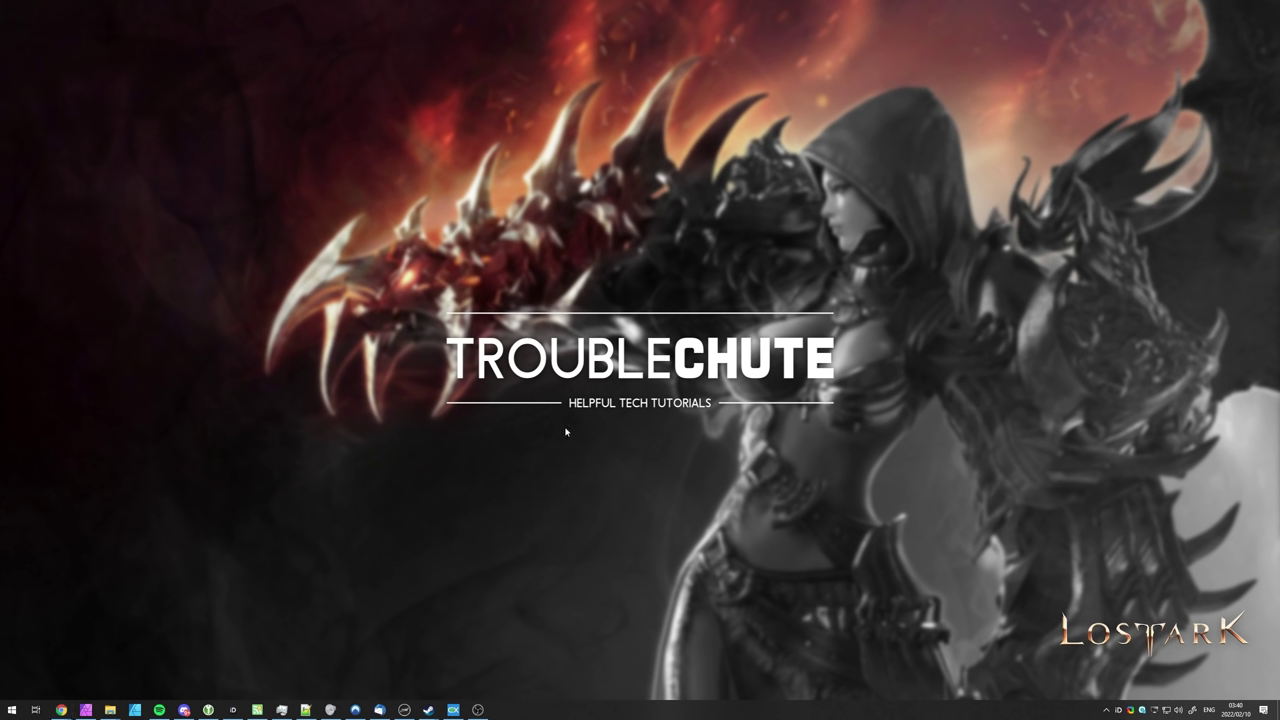
Scan drive C: with Disk Cleanup as administrator and proceed to delete the 8.71 GB of checked files.
key("super")
type("cleanup")
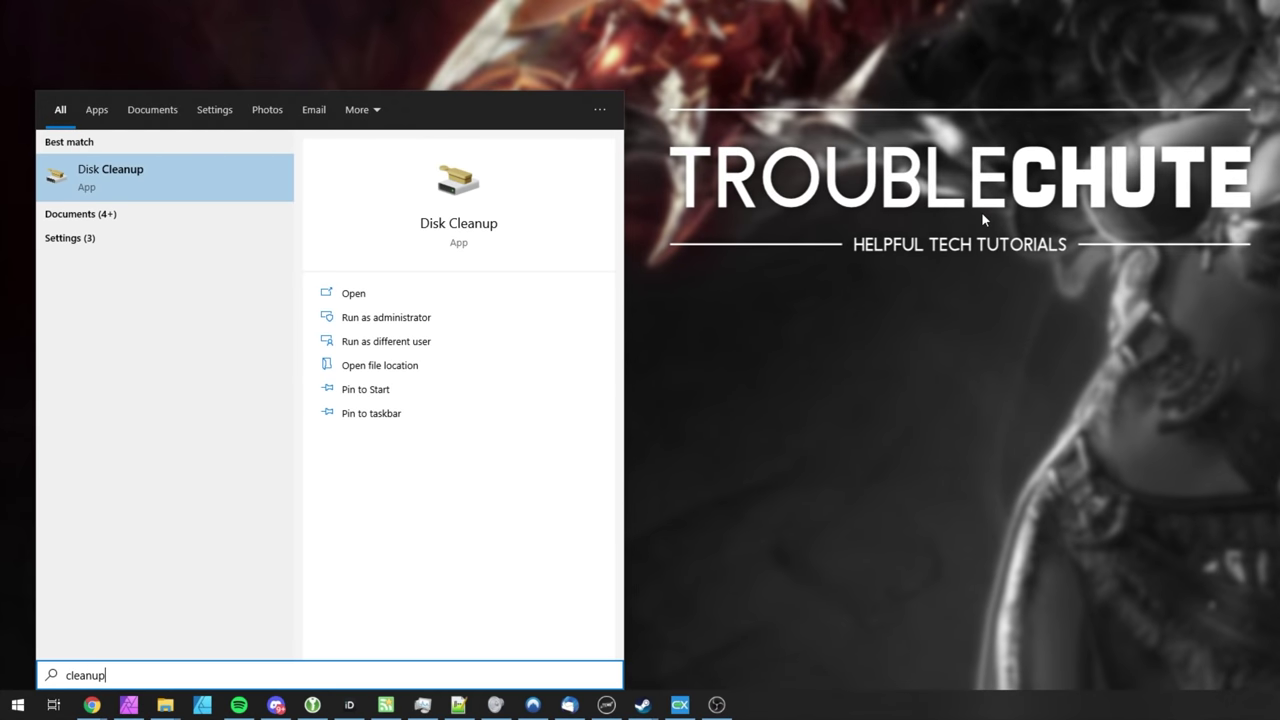
left_click(403, 320)
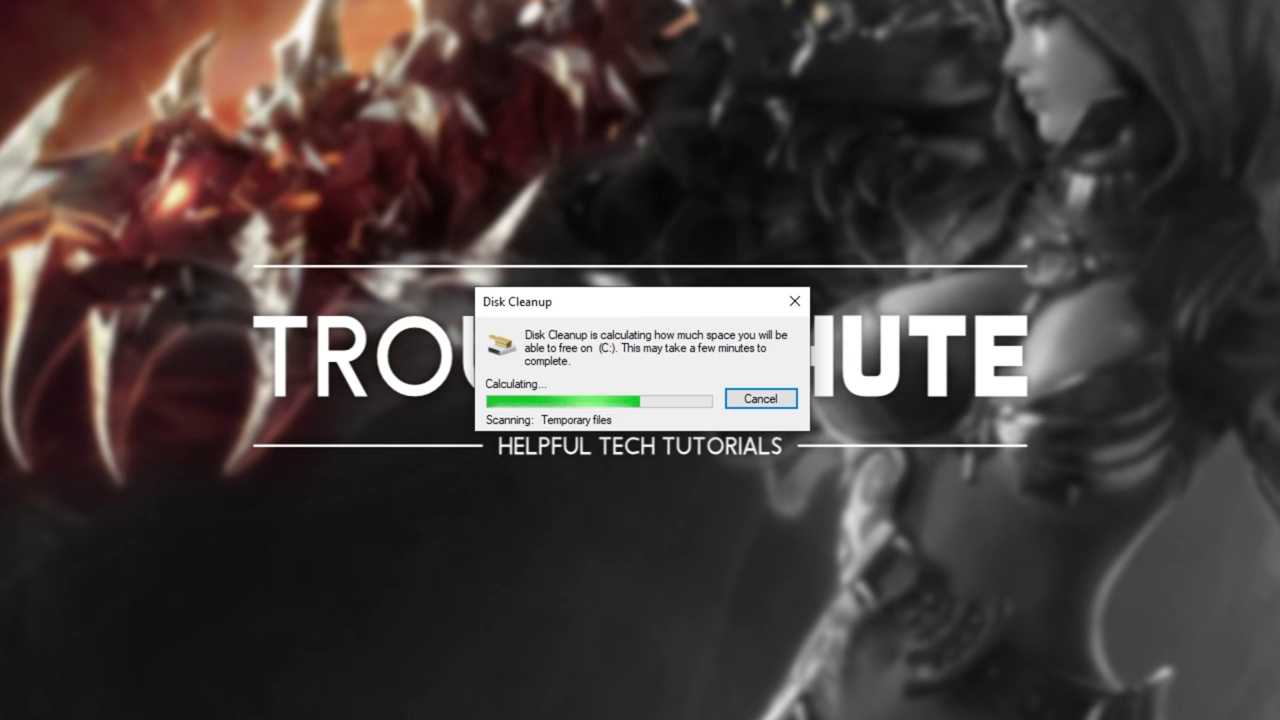
left_click_drag(623, 152, 687, 168)
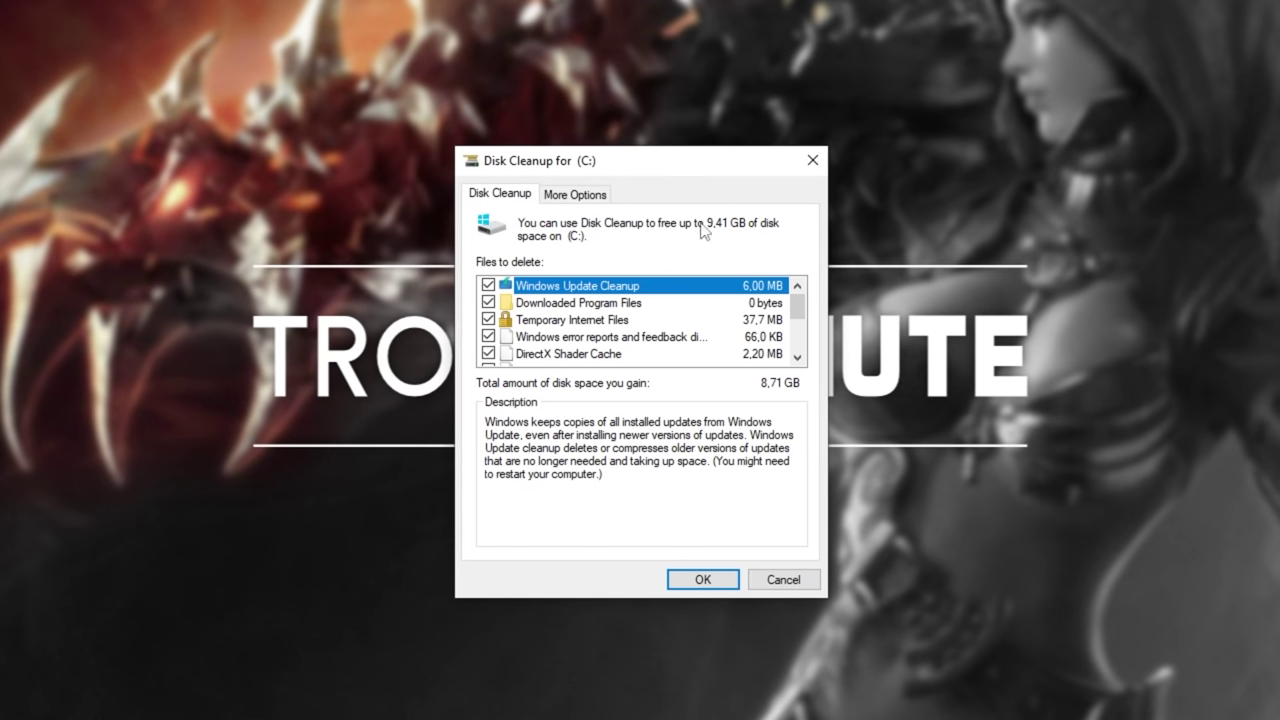
scroll(650, 320, "down", 2)
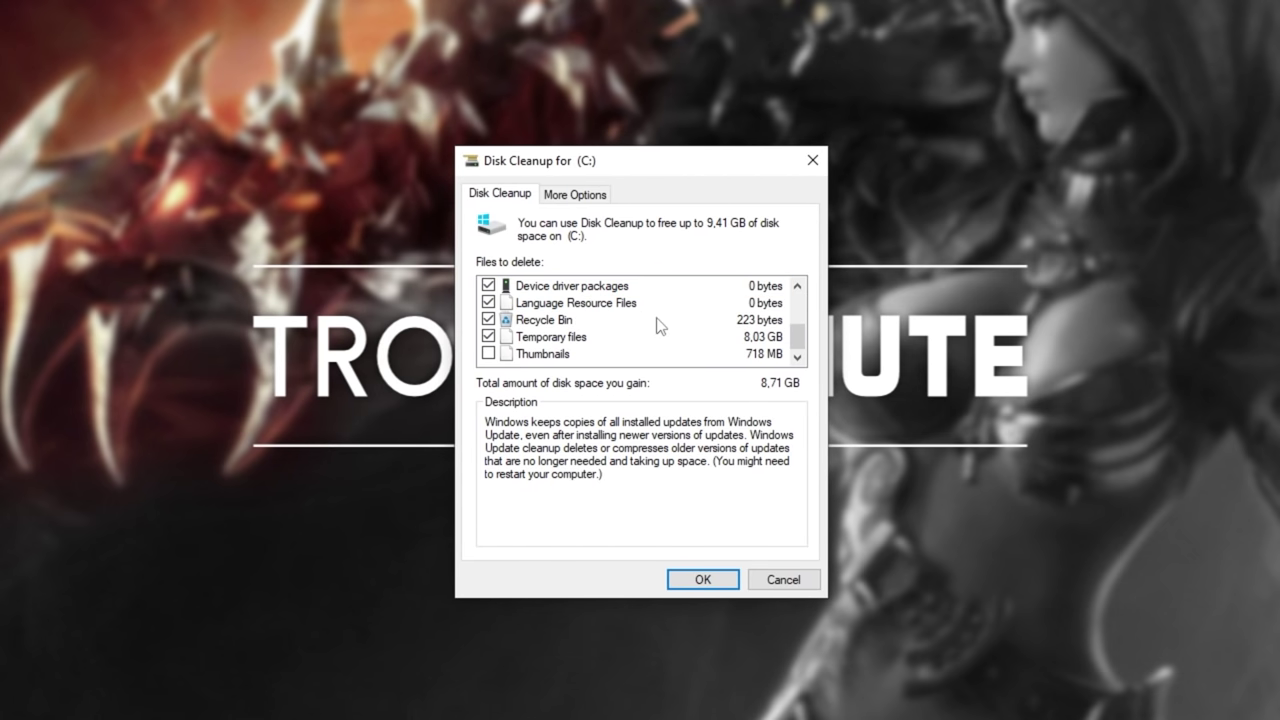
left_click(562, 321)
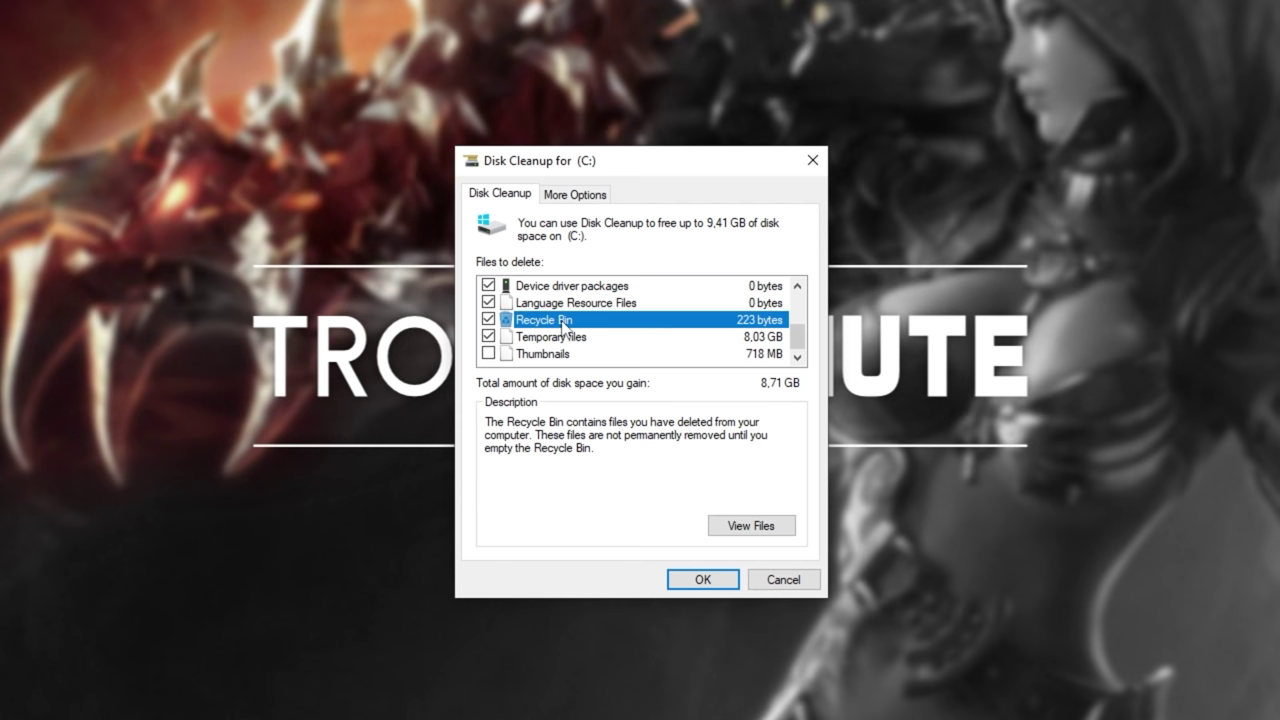
left_click(543, 353)
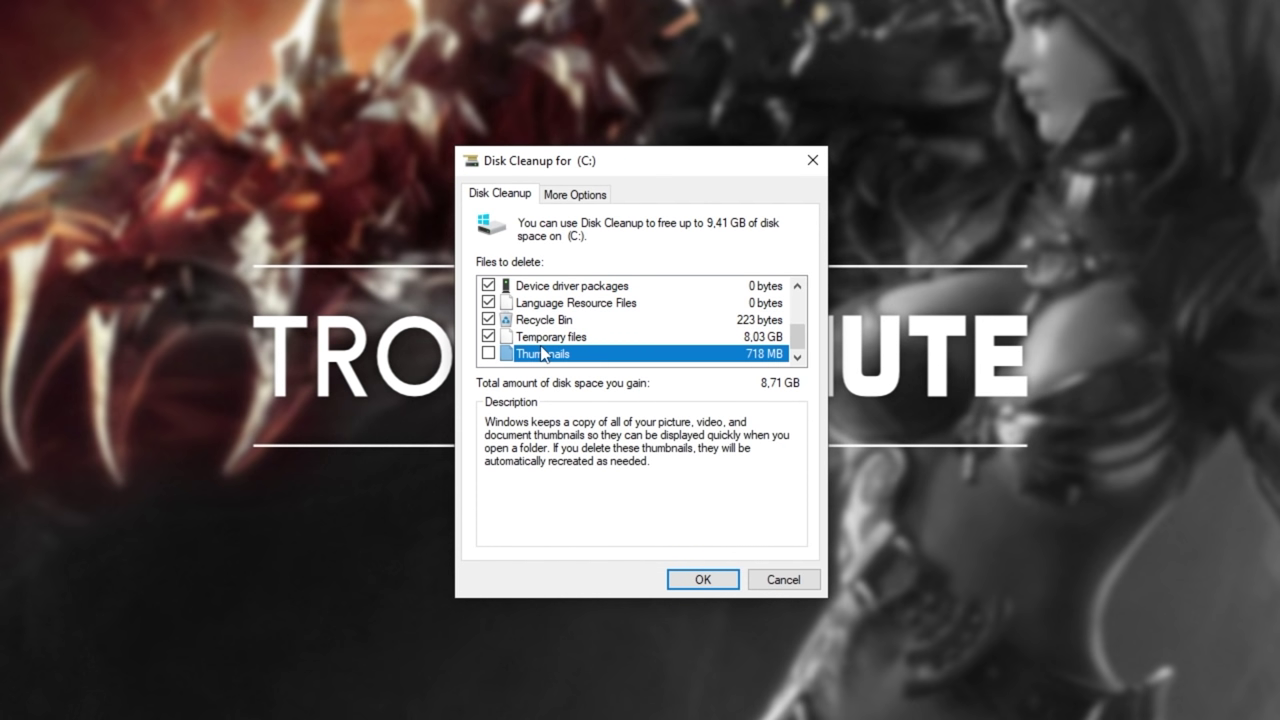
left_click(705, 578)
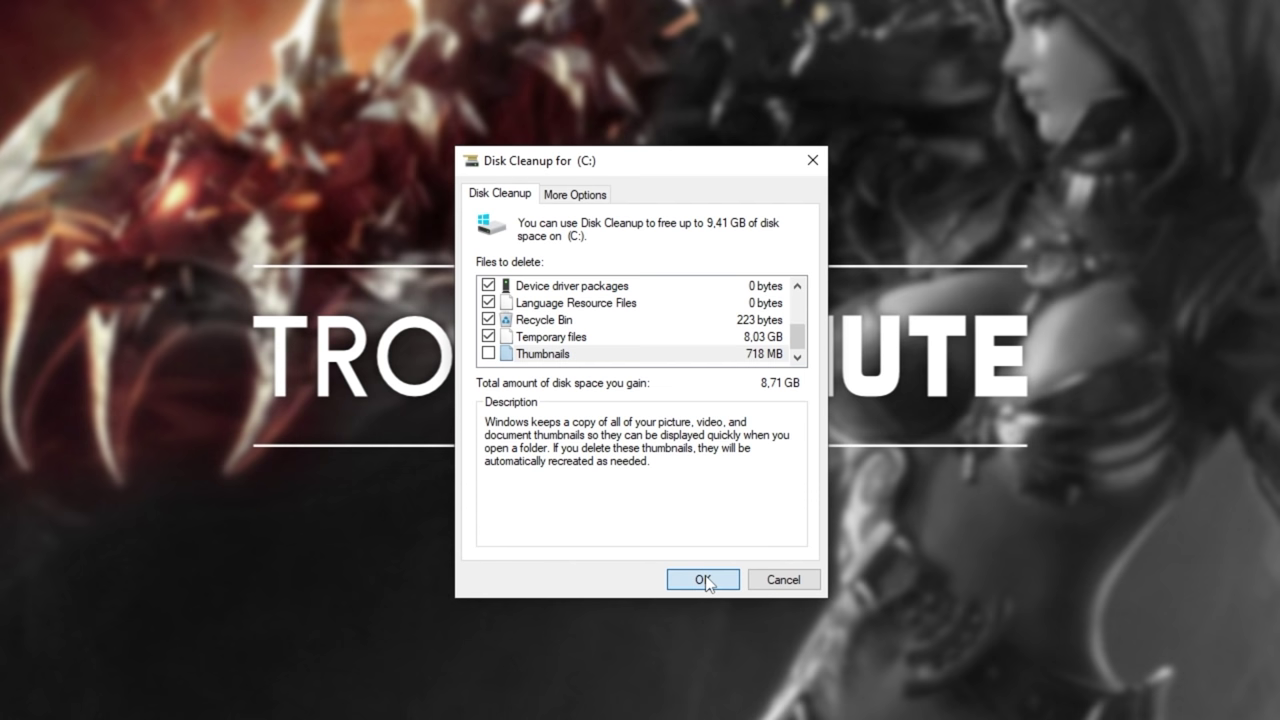
Confirm permanent deletion of the checked files with Delete Files.
left_click(679, 361)
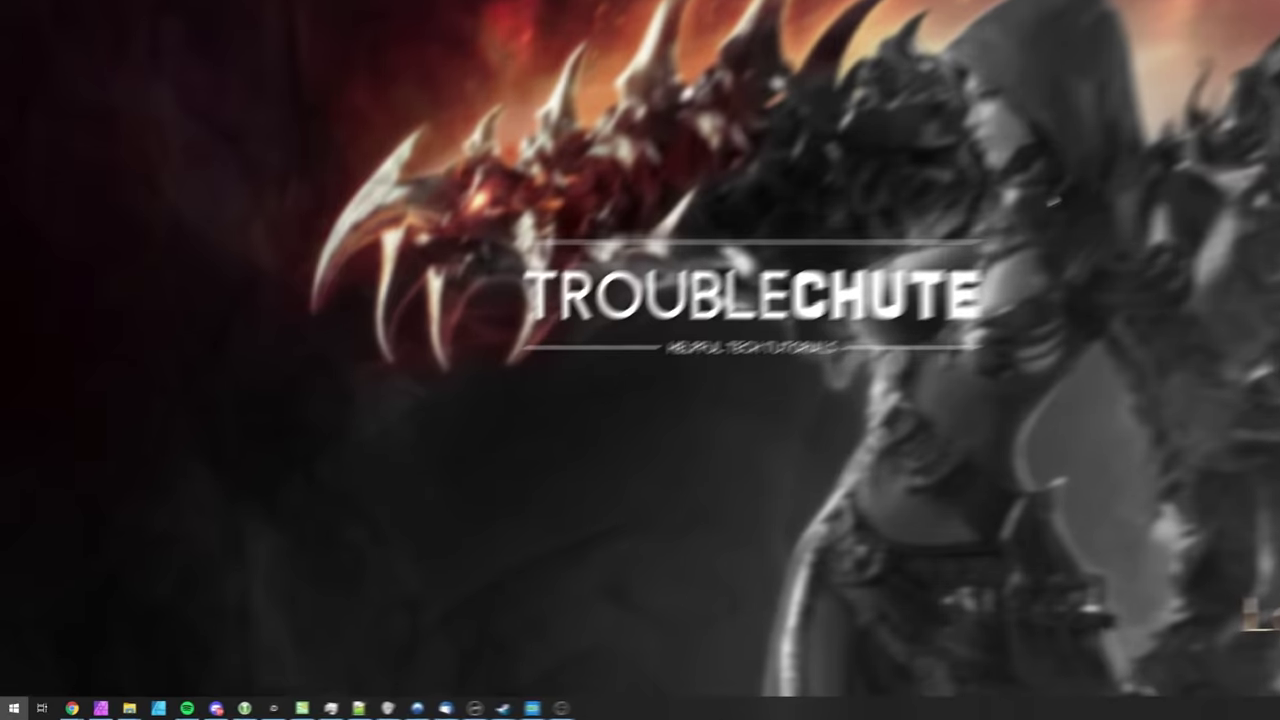
Open Choose a power plan in Control Panel from a 'power plan' search.
key("super")
type("power plan")
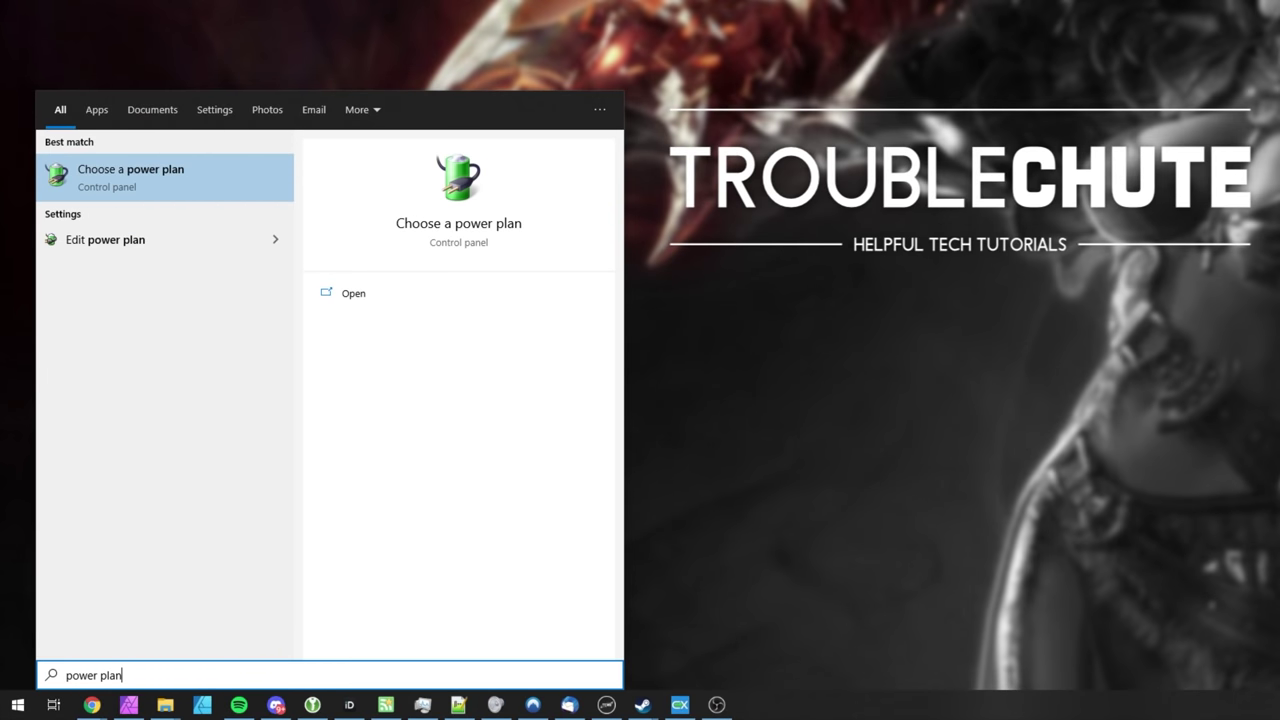
key("Tab")
left_click(196, 175)
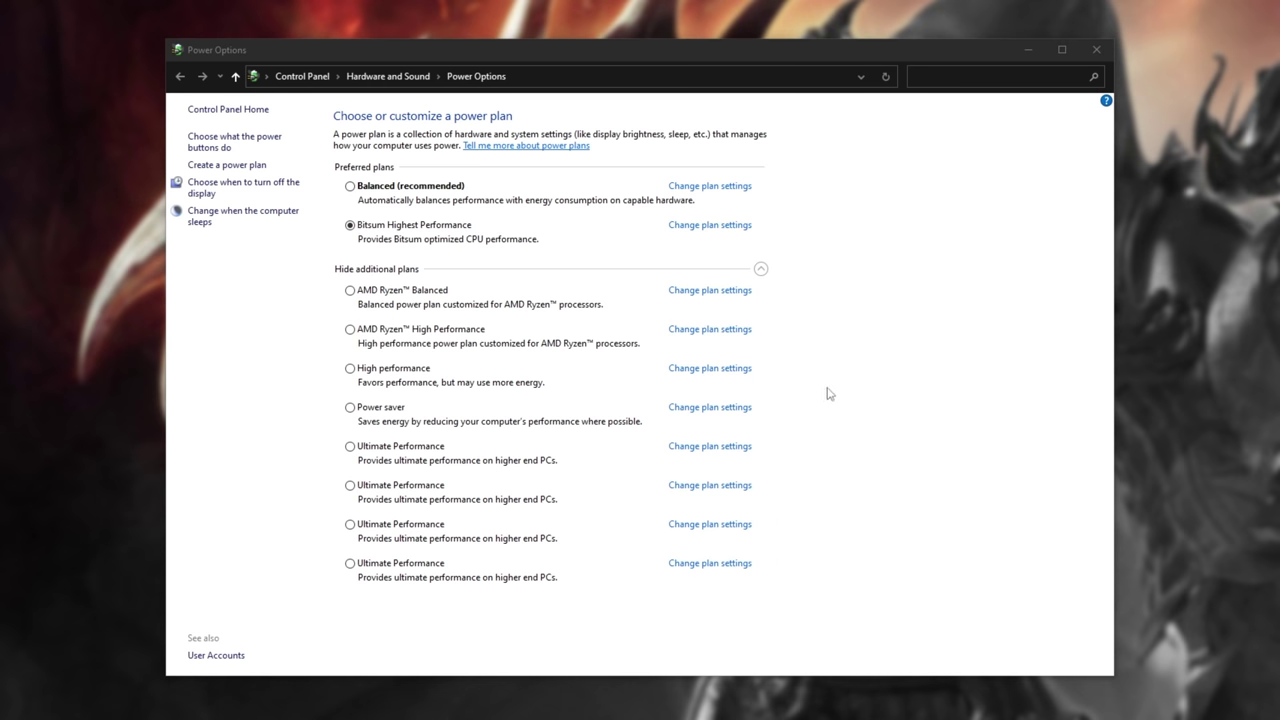
Run powercfg -duplicatescheme e9a42b02-d5df-448d-aa00-03f14749eb61 in an administrator Command Prompt, then close it.
key("super")
type("cmd")
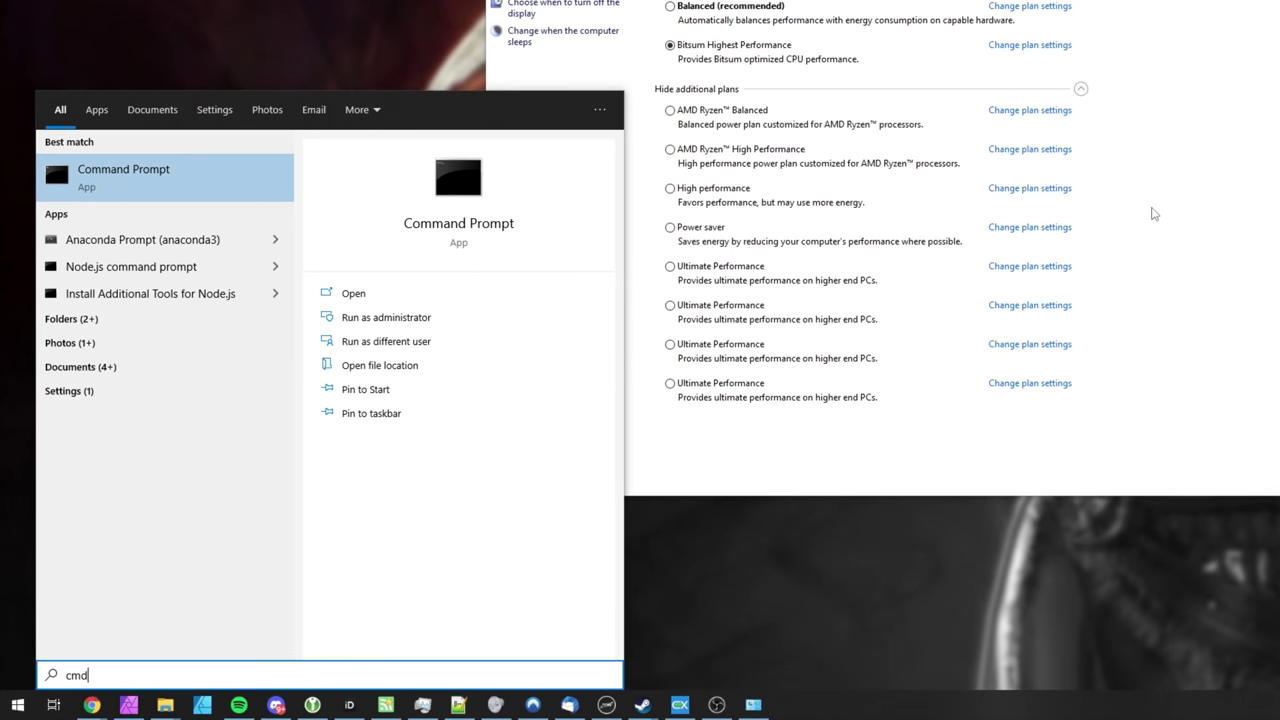
left_click(411, 318)
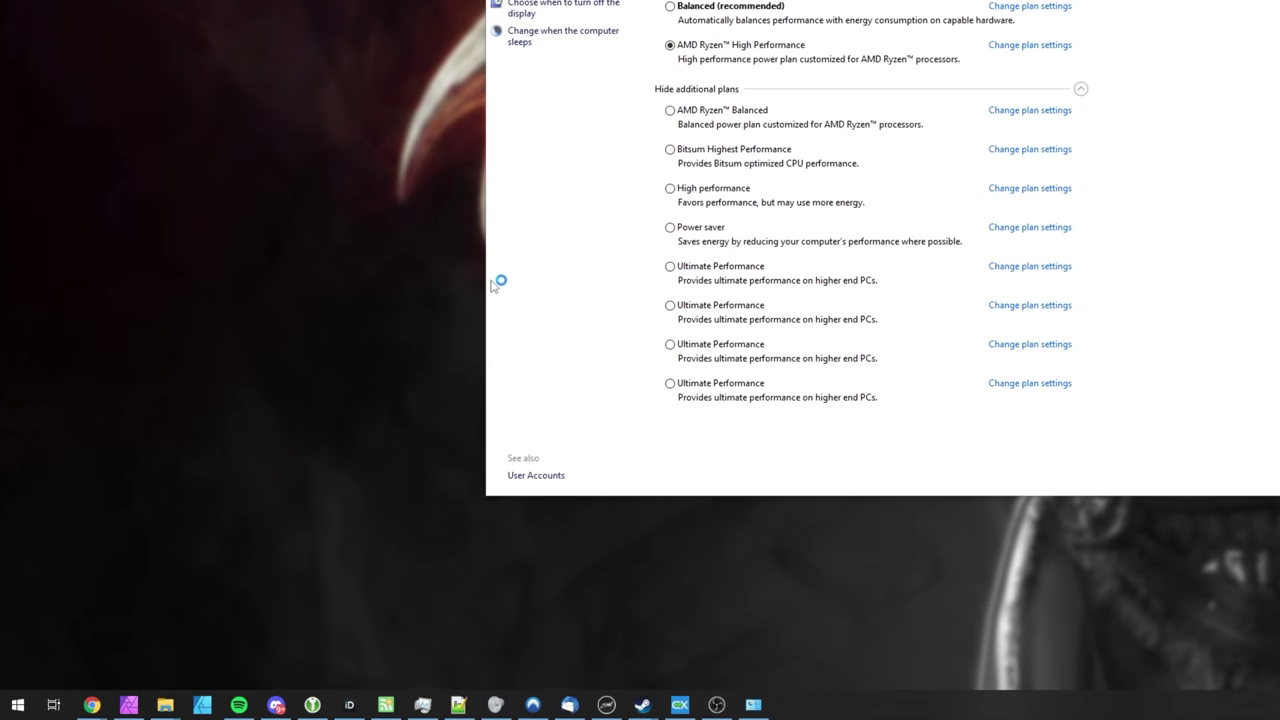
type("powercfg -duplicatescheme e9a42b02-d5df-448d-aa00-03f14749eb61")
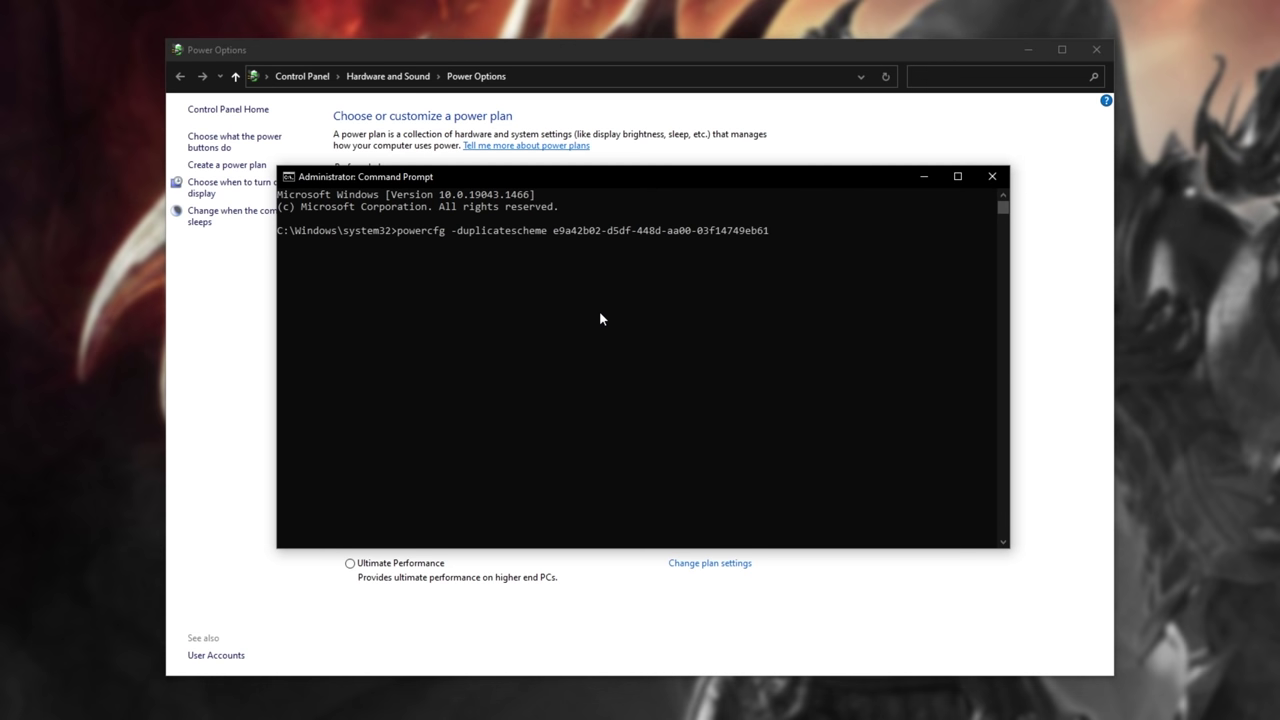
left_click(992, 176)
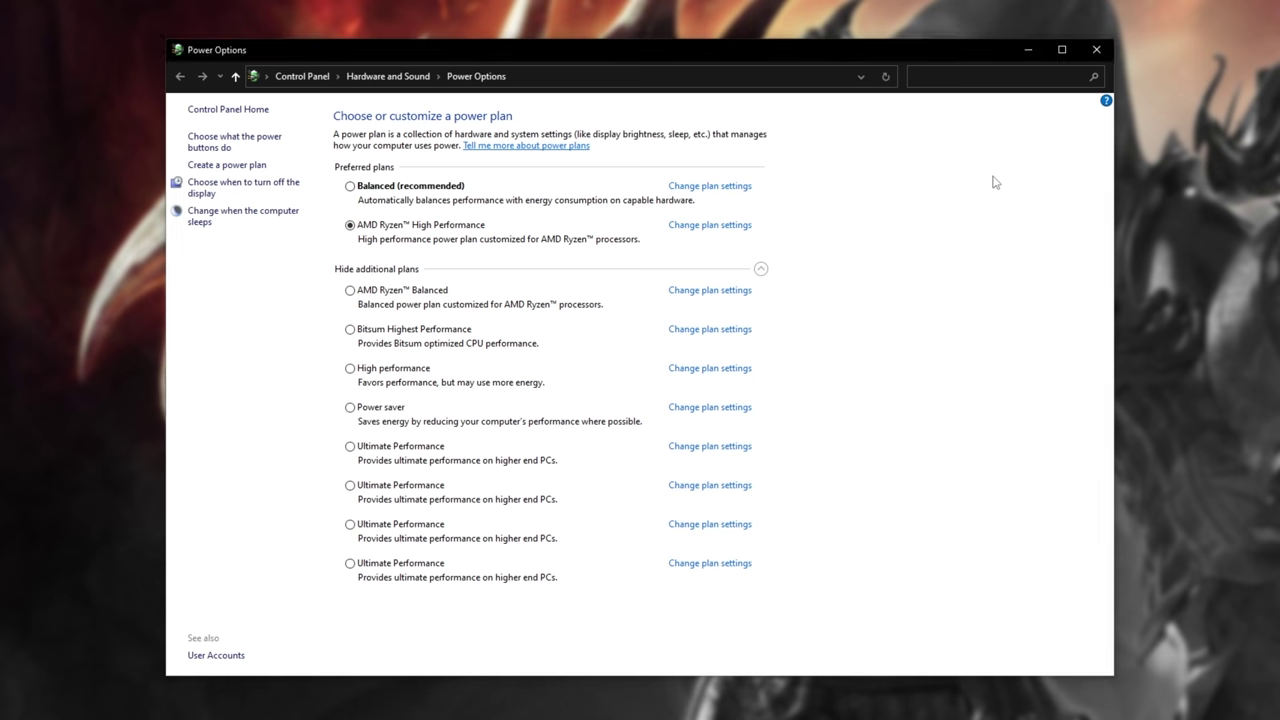
Refresh the power plans to confirm Bitsum Highest Performance, then launch Lost Ark from Steam.
left_click(885, 77)
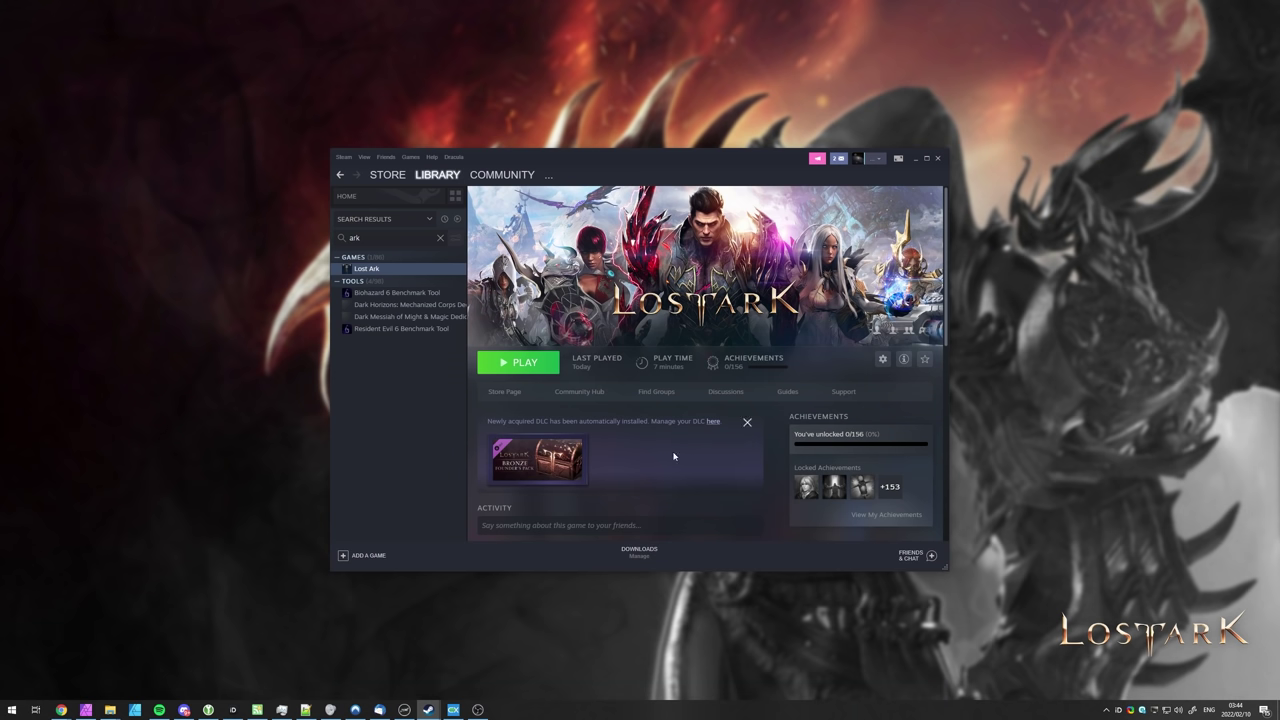
left_click(518, 362)
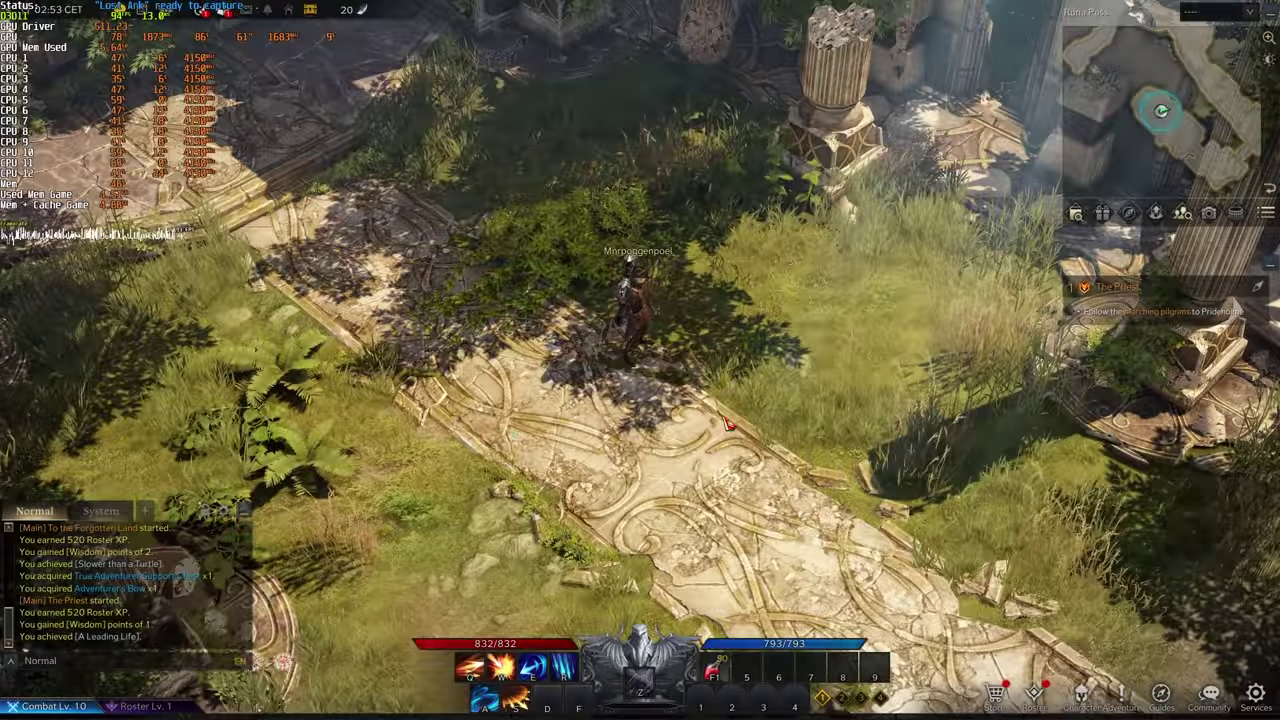
Dash and walk the character along the path, then bring up the Game Menu with Esc.
key("space")
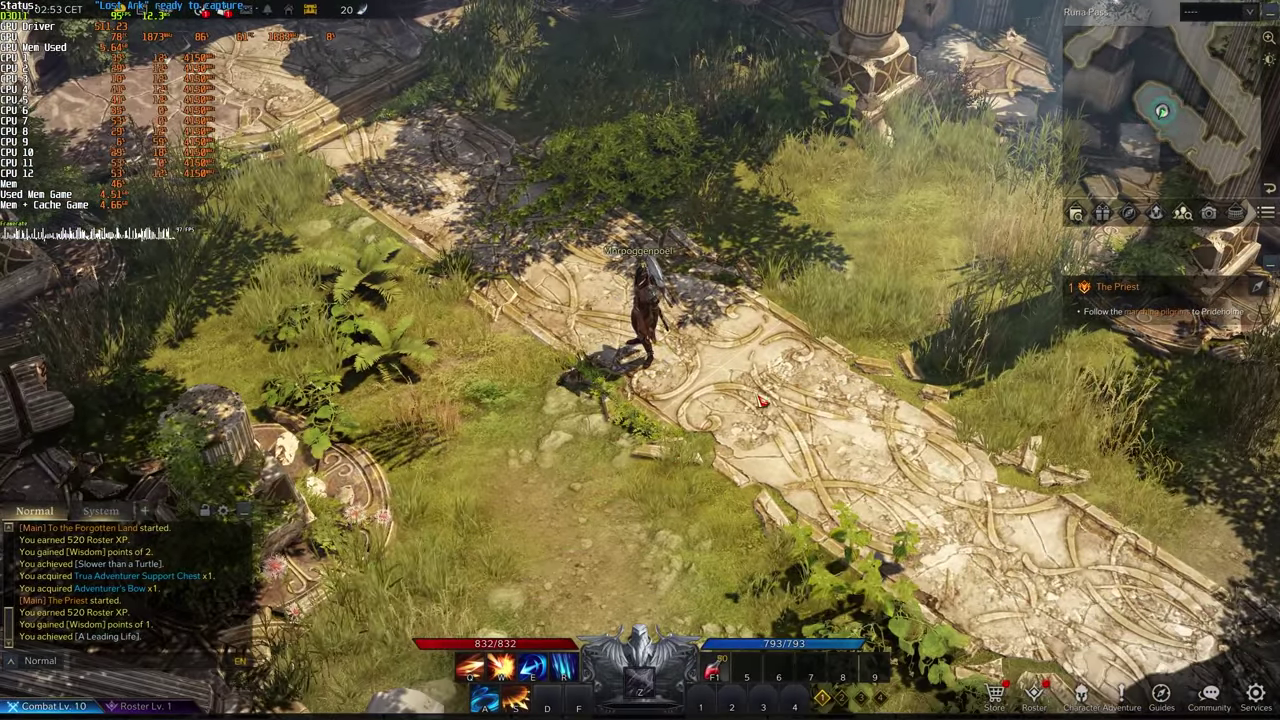
left_click(760, 401)
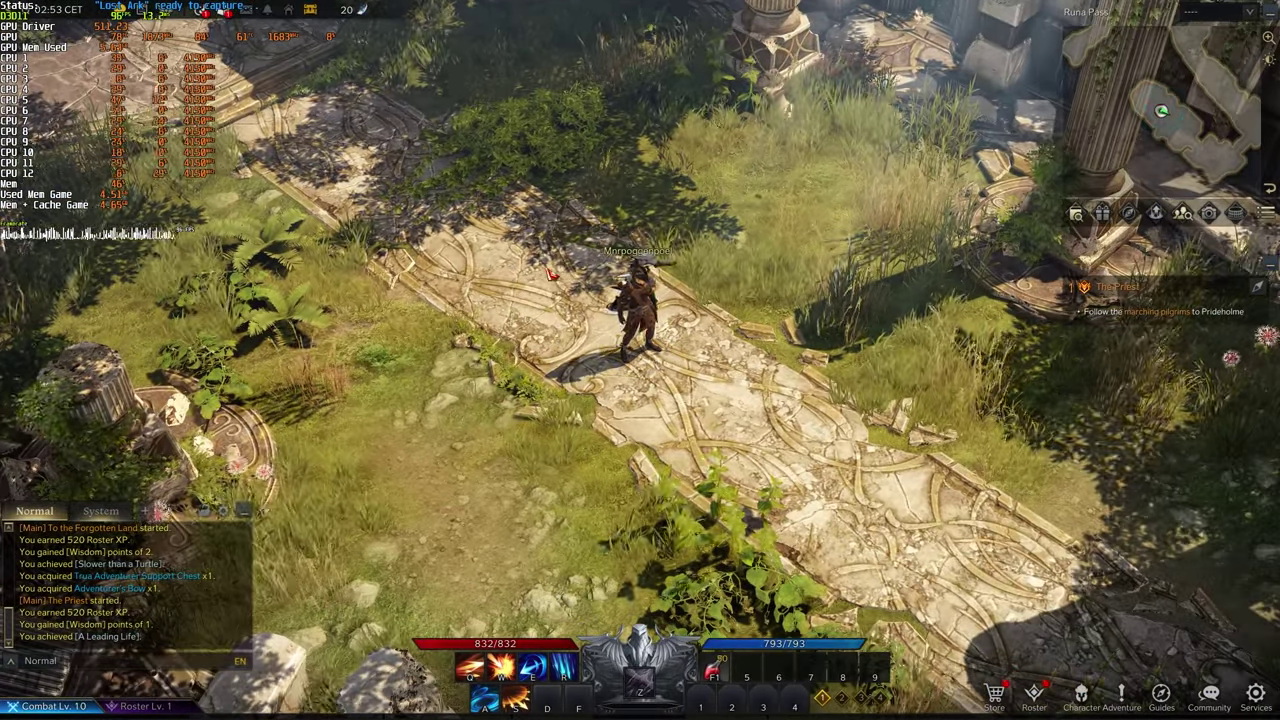
key("space")
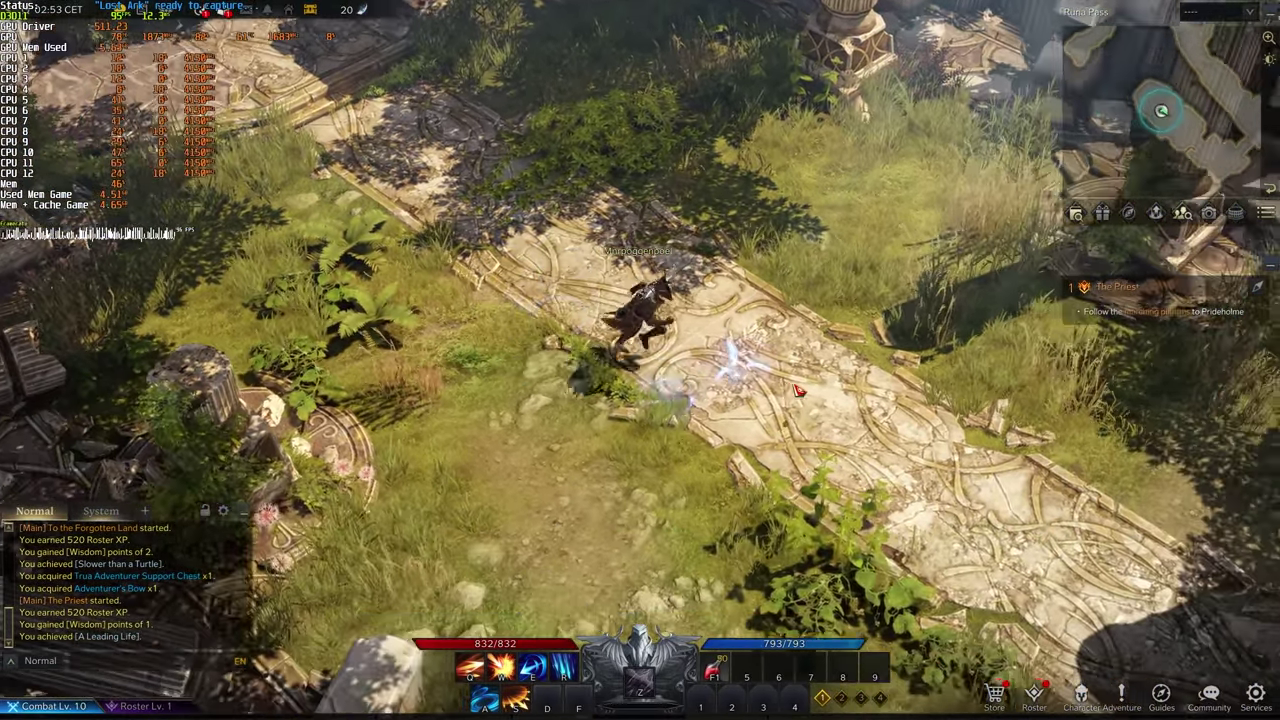
key("space")
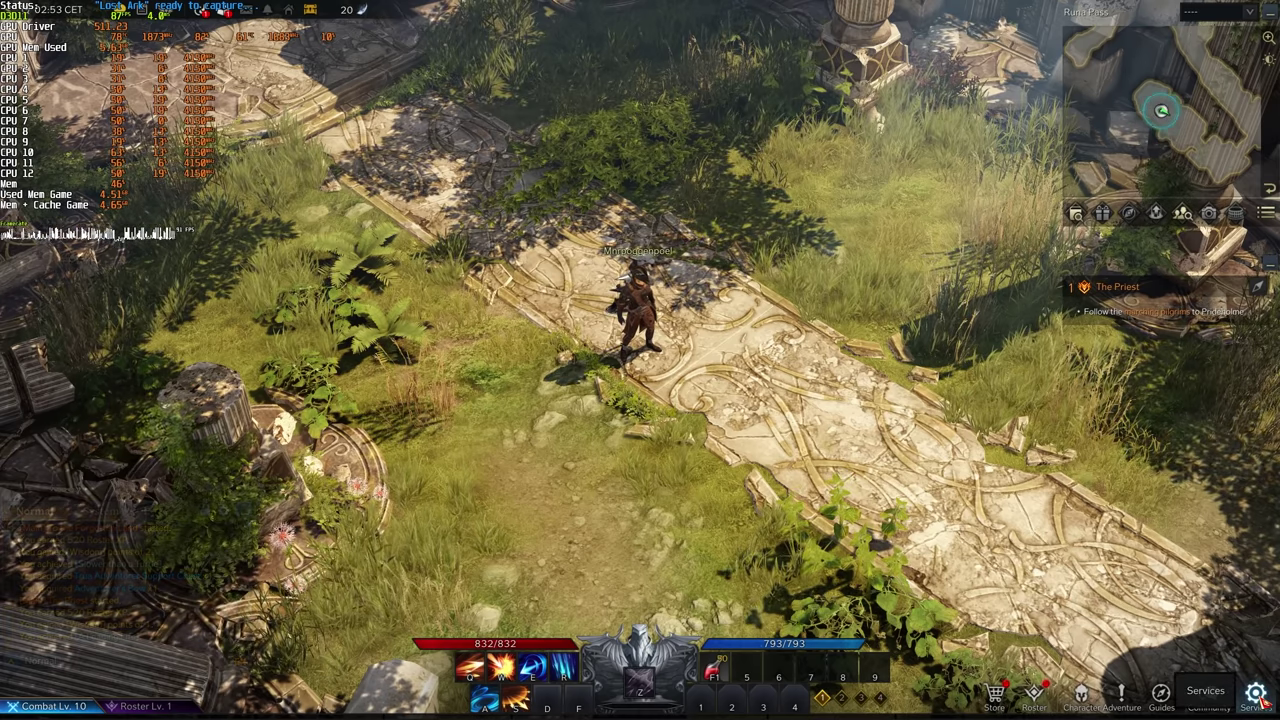
mouse_move(1263, 699)
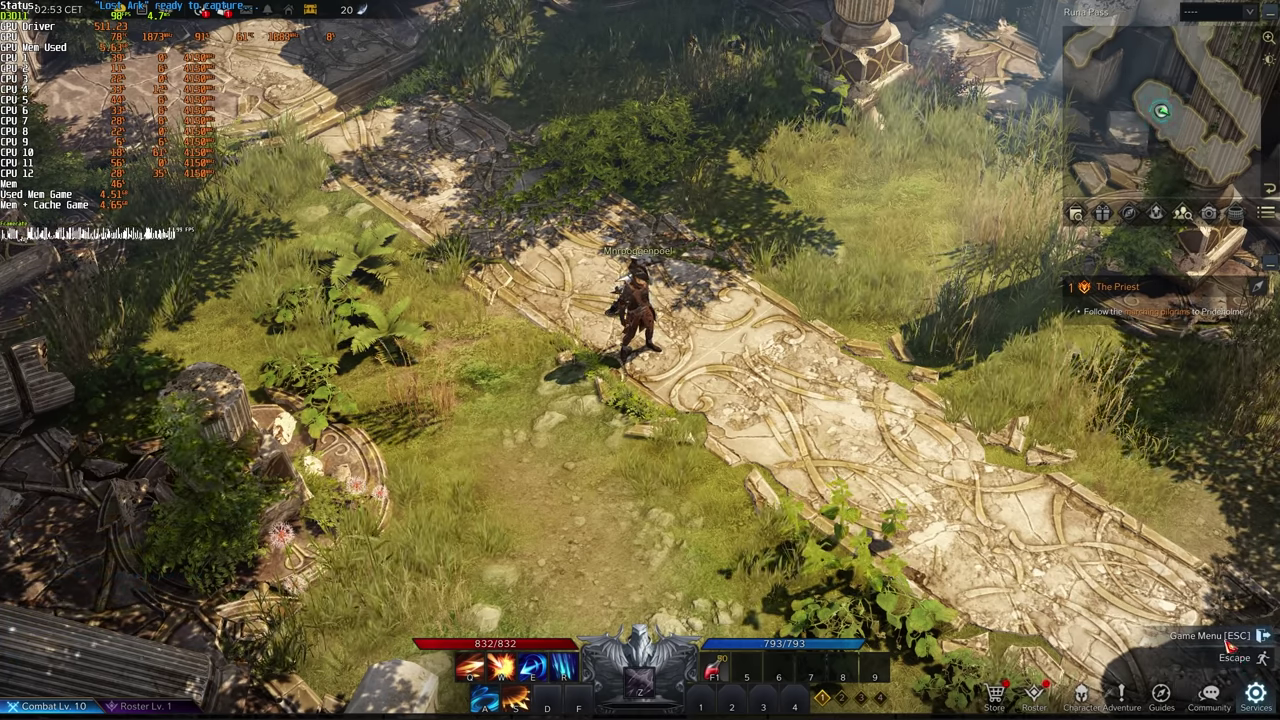
key("Escape")
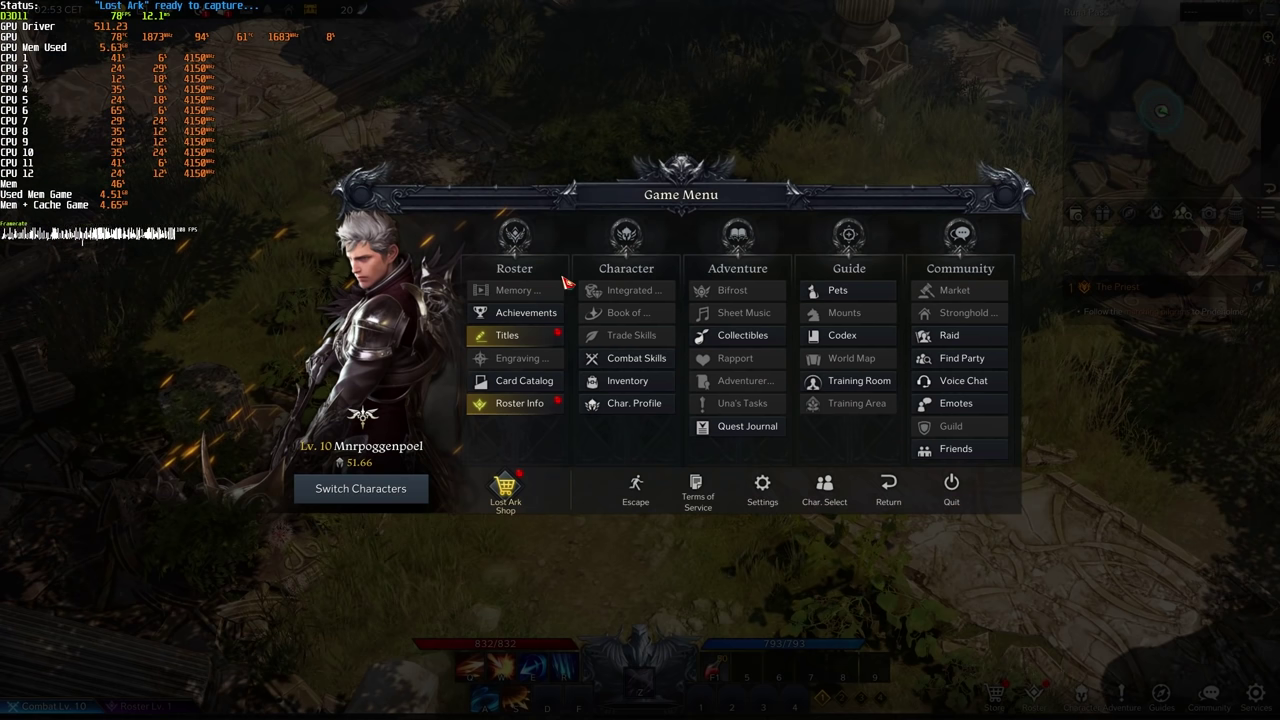
Open the game Settings and keep the graphics API at DirectX 11.
left_click(765, 492)
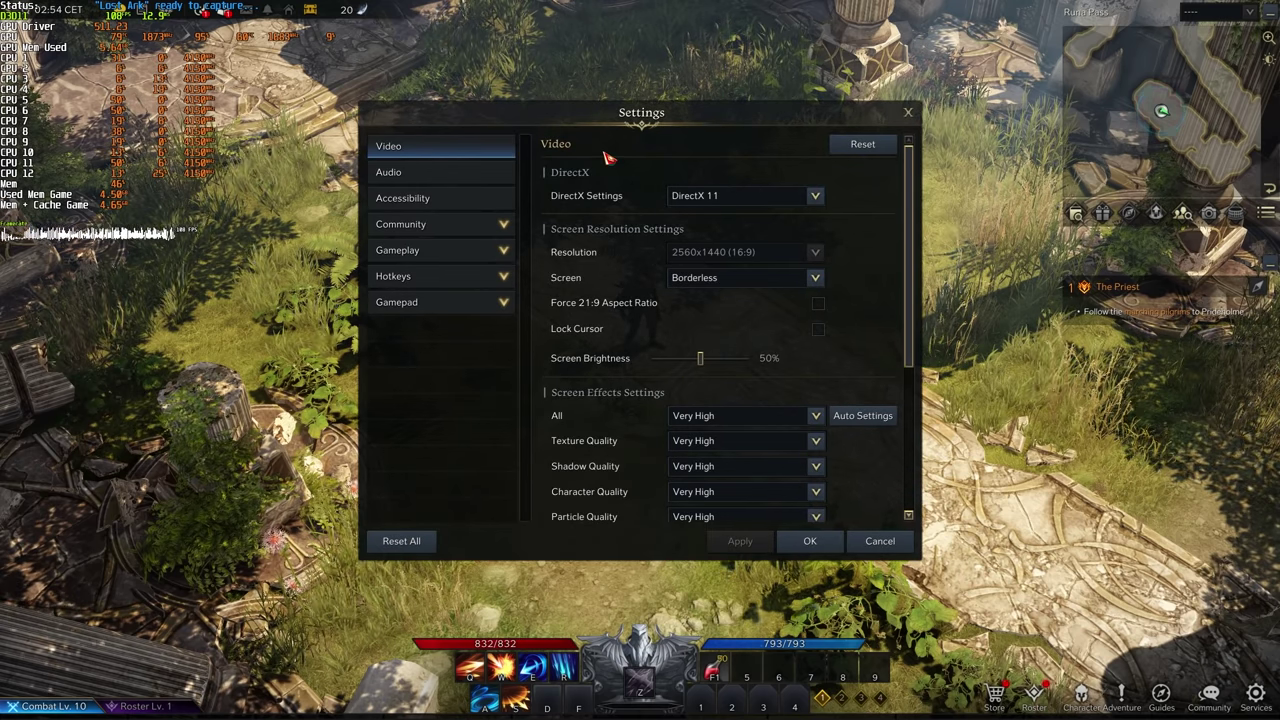
left_click(768, 200)
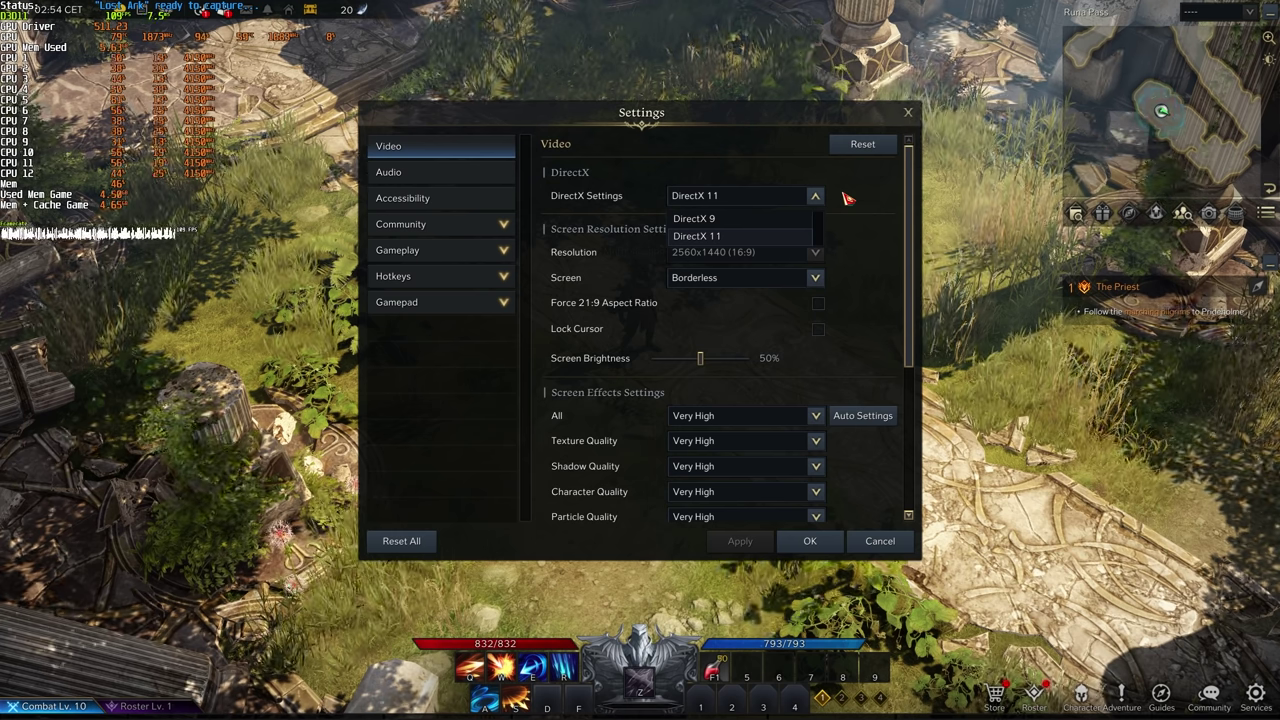
left_click(815, 196)
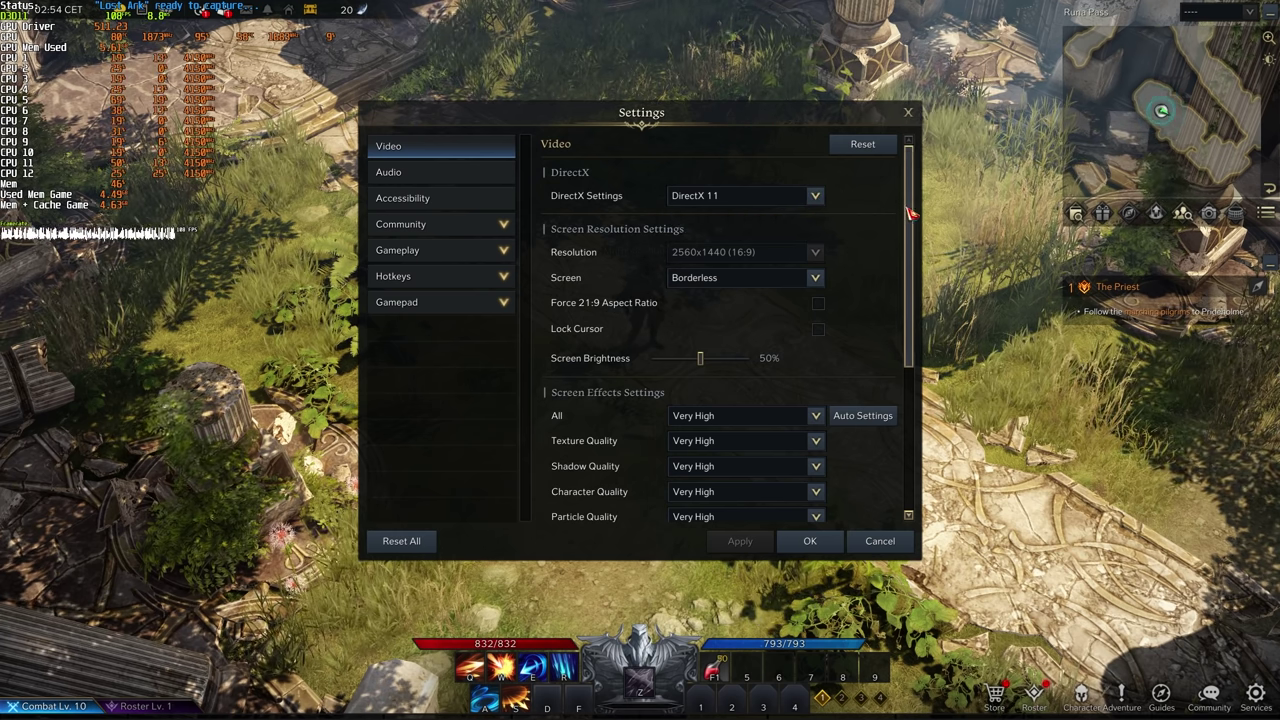
scroll(908, 232, "down", 2)
left_click_drag(908, 235, 908, 251)
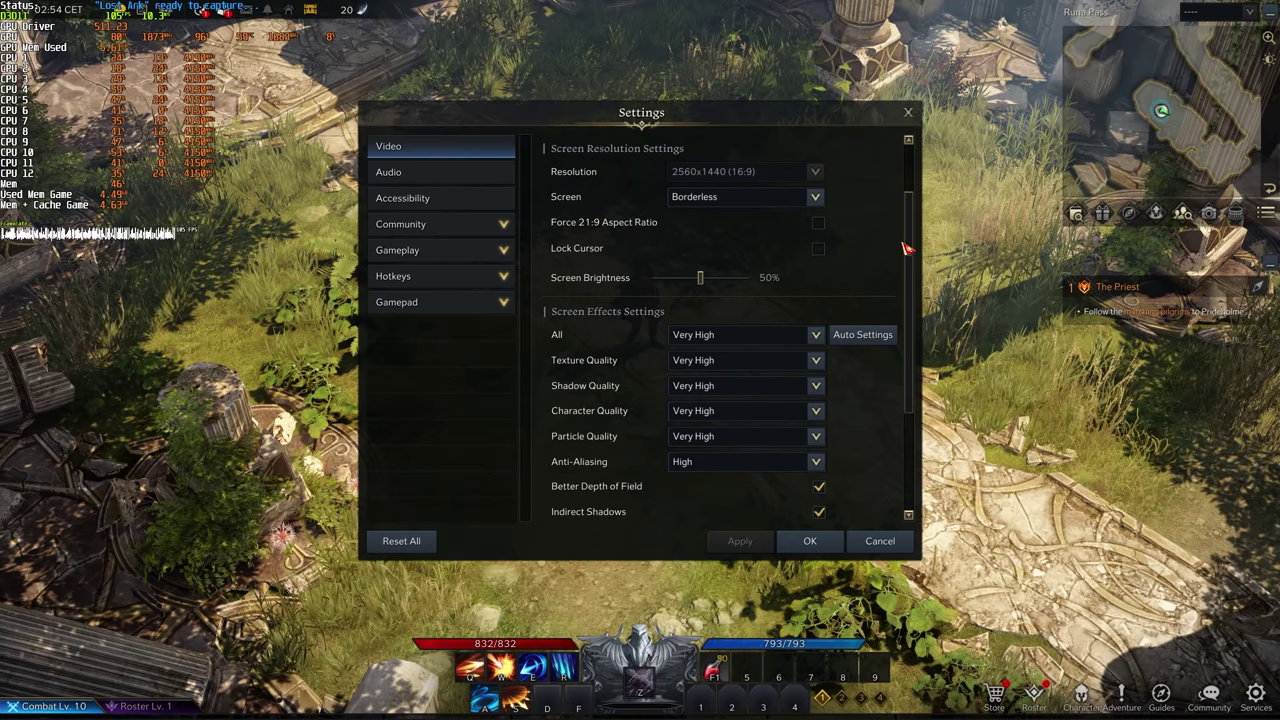
Switch the screen mode to Full Screen at 2560x1440, apply it and keep the changes.
left_click(733, 200)
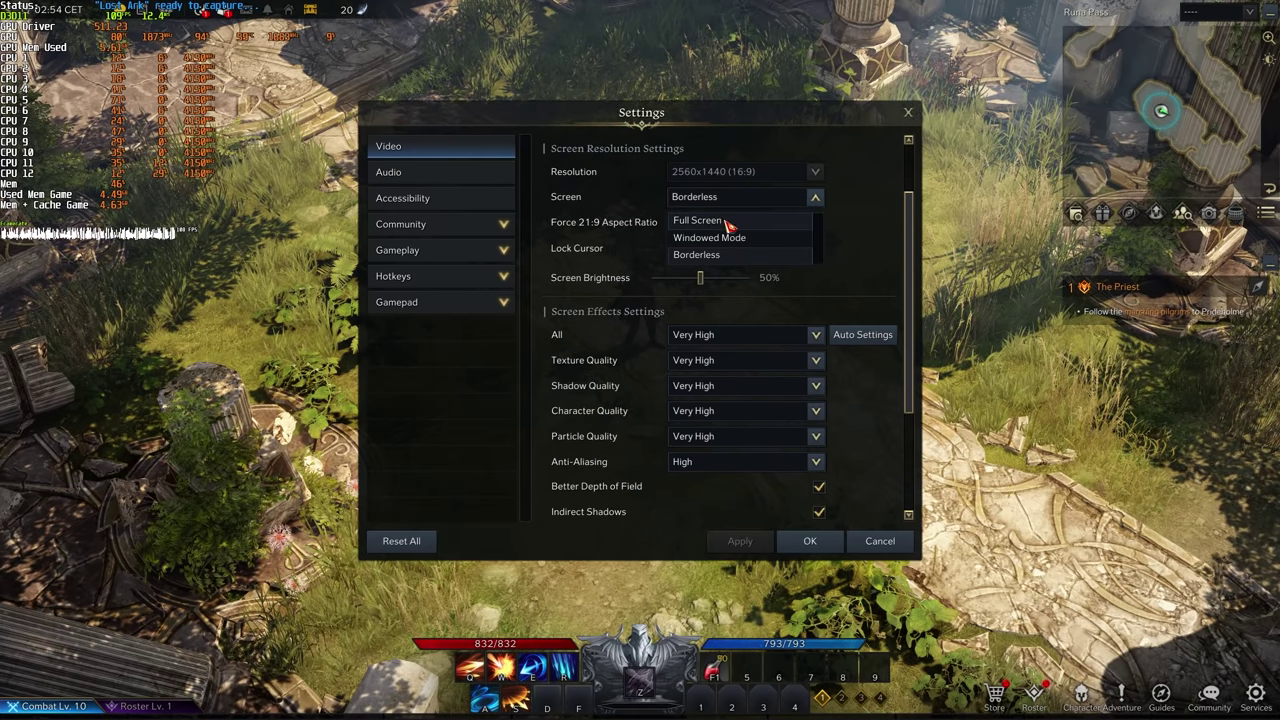
left_click(764, 218)
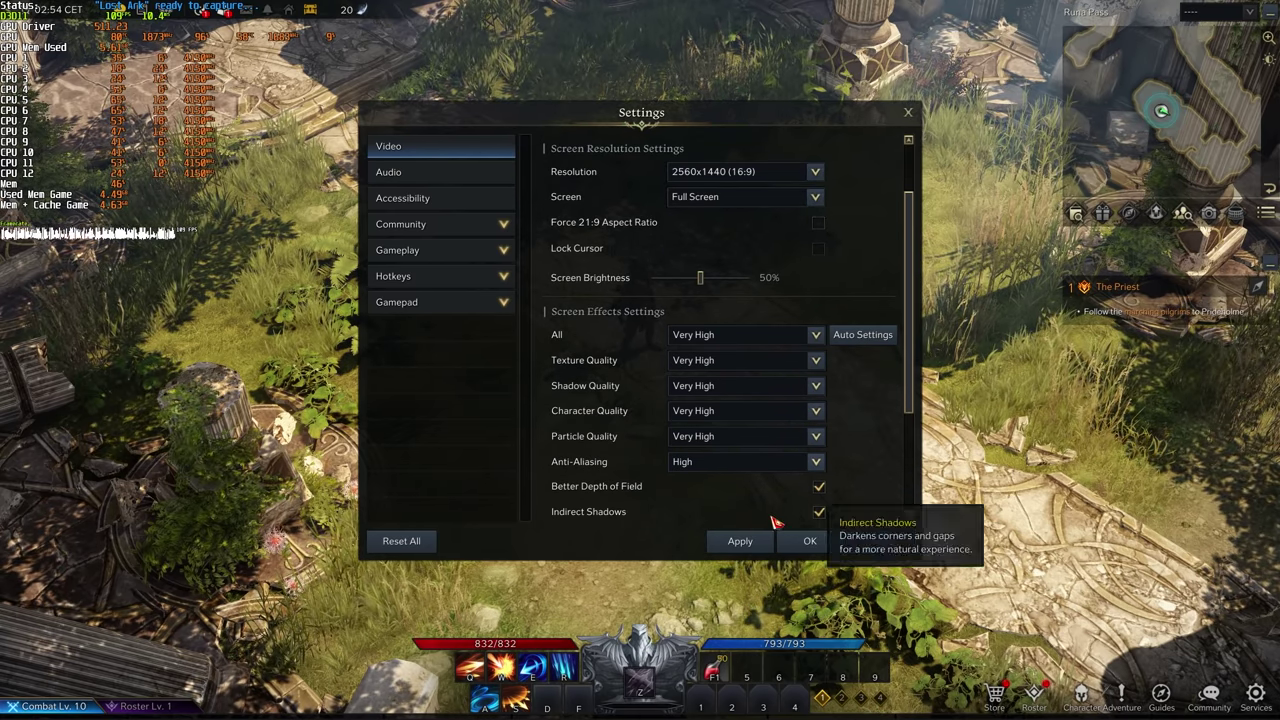
left_click(742, 541)
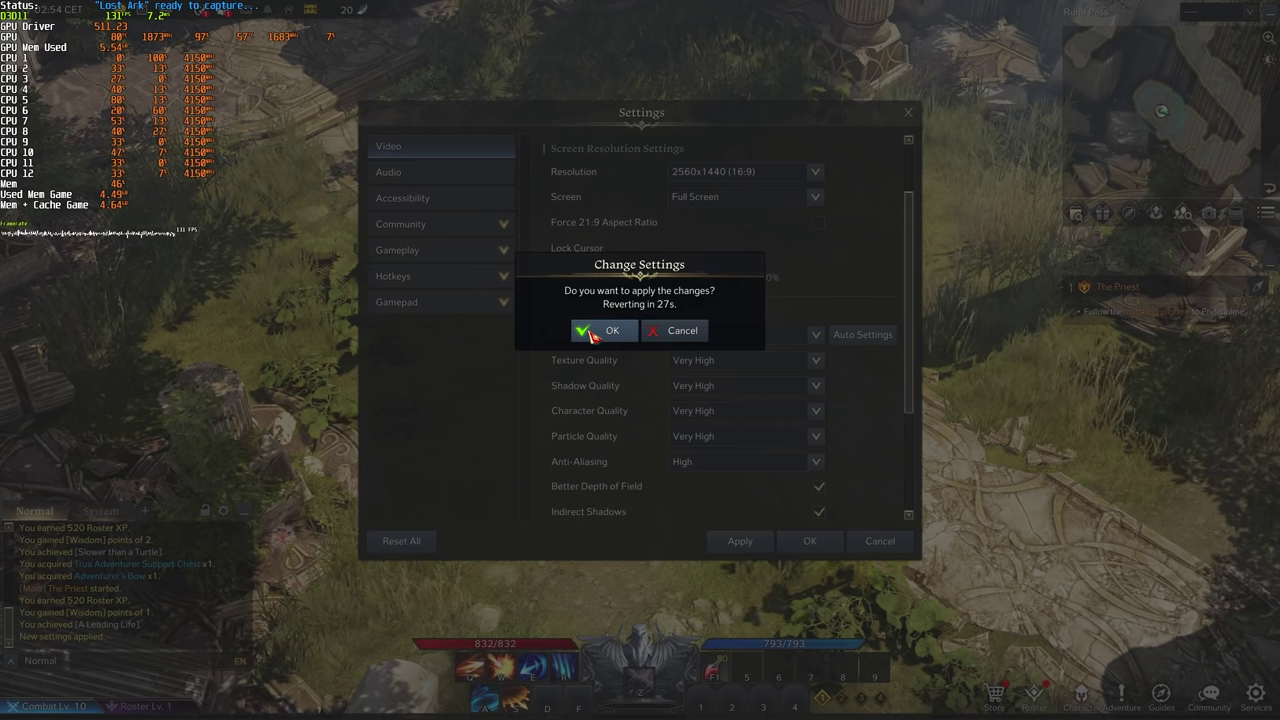
left_click(593, 332)
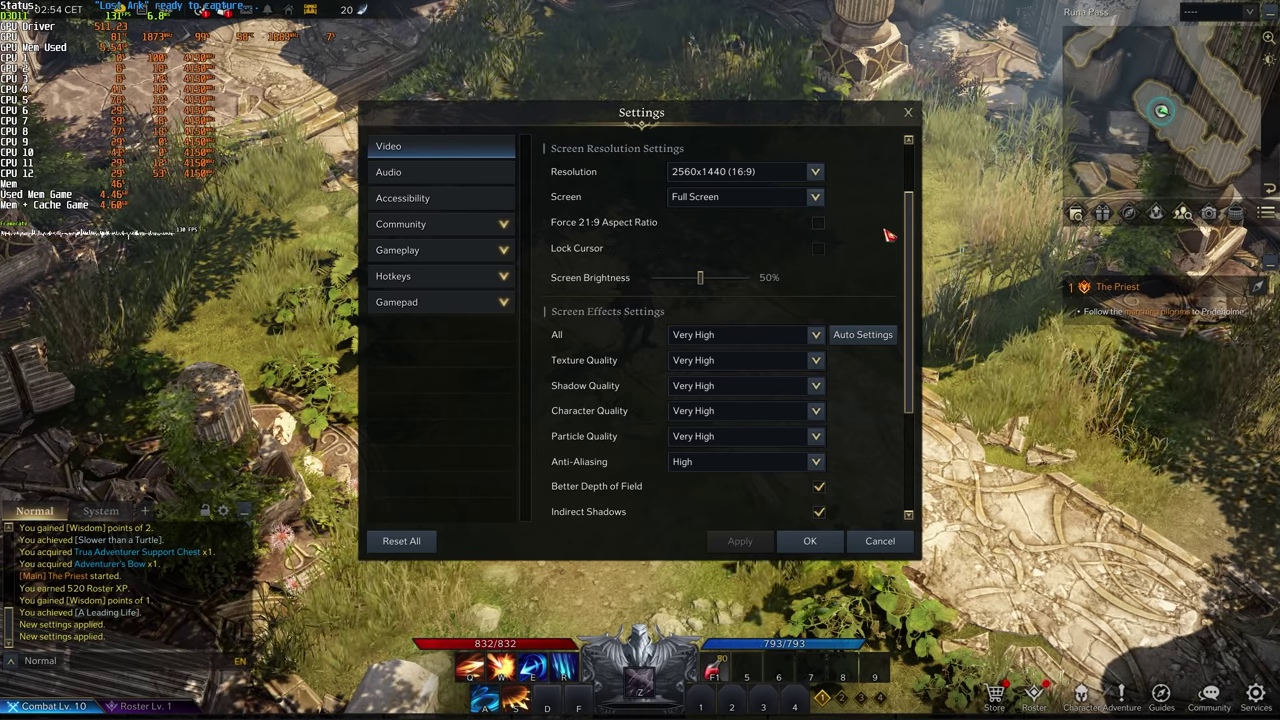
left_click_drag(913, 233, 926, 316)
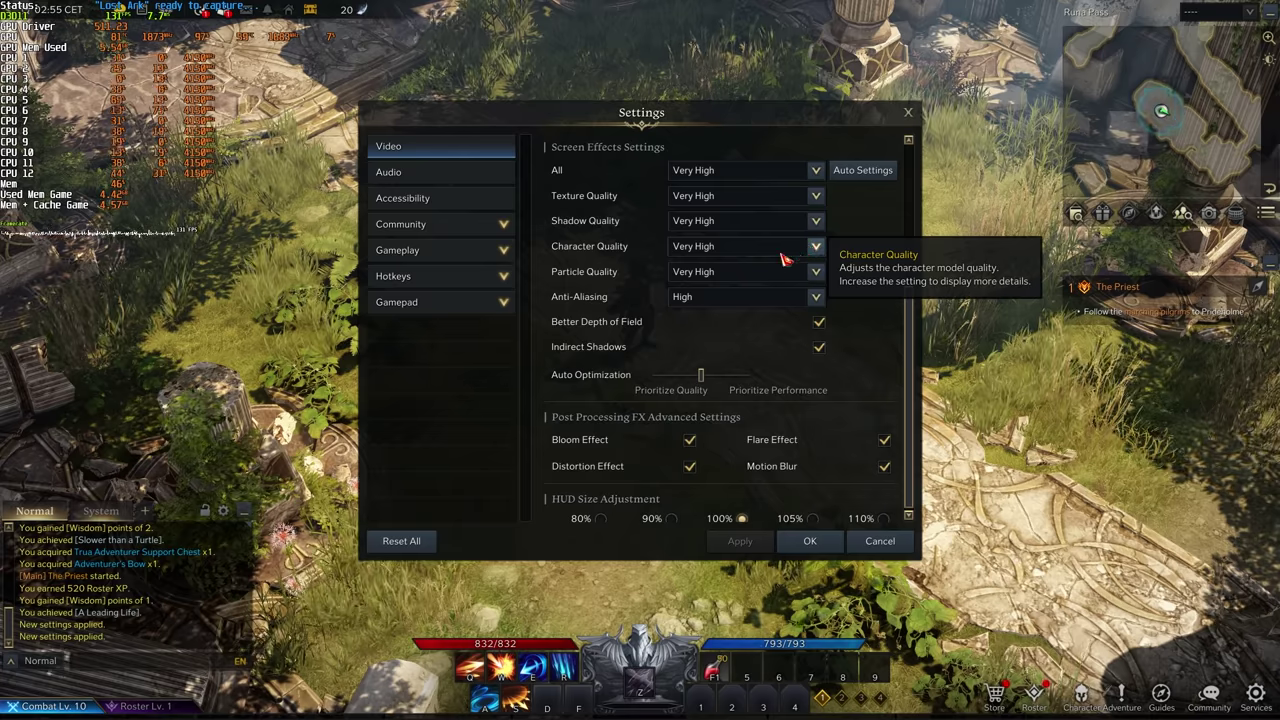
Step the overall graphics preset through High and Medium, ending on Low, applying each.
left_click(815, 170)
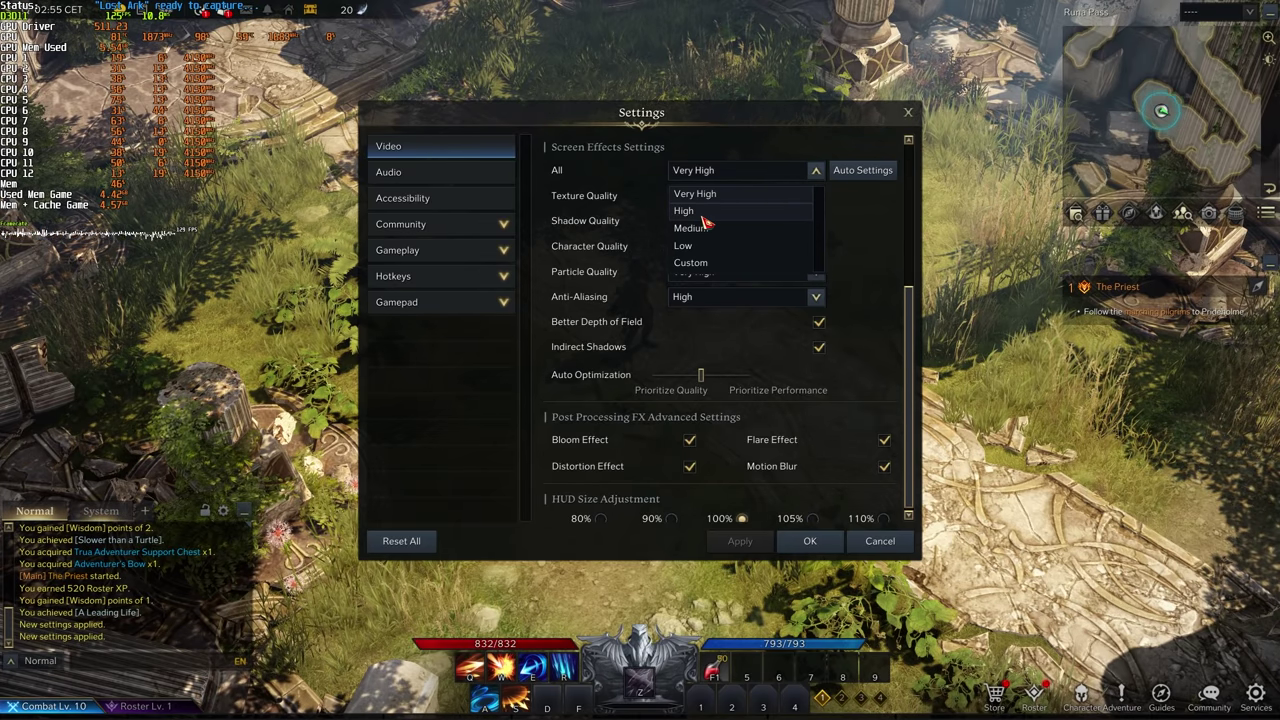
left_click(703, 212)
left_click(750, 546)
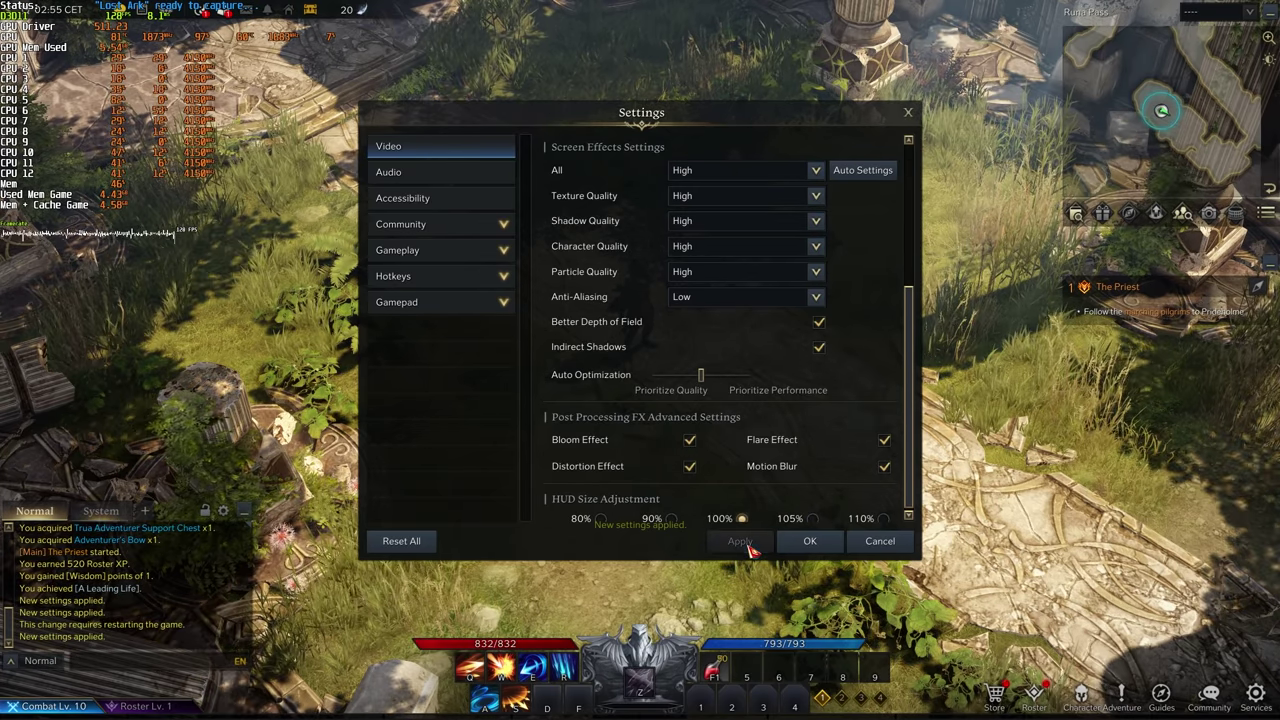
left_click(728, 172)
left_click(700, 231)
left_click(745, 541)
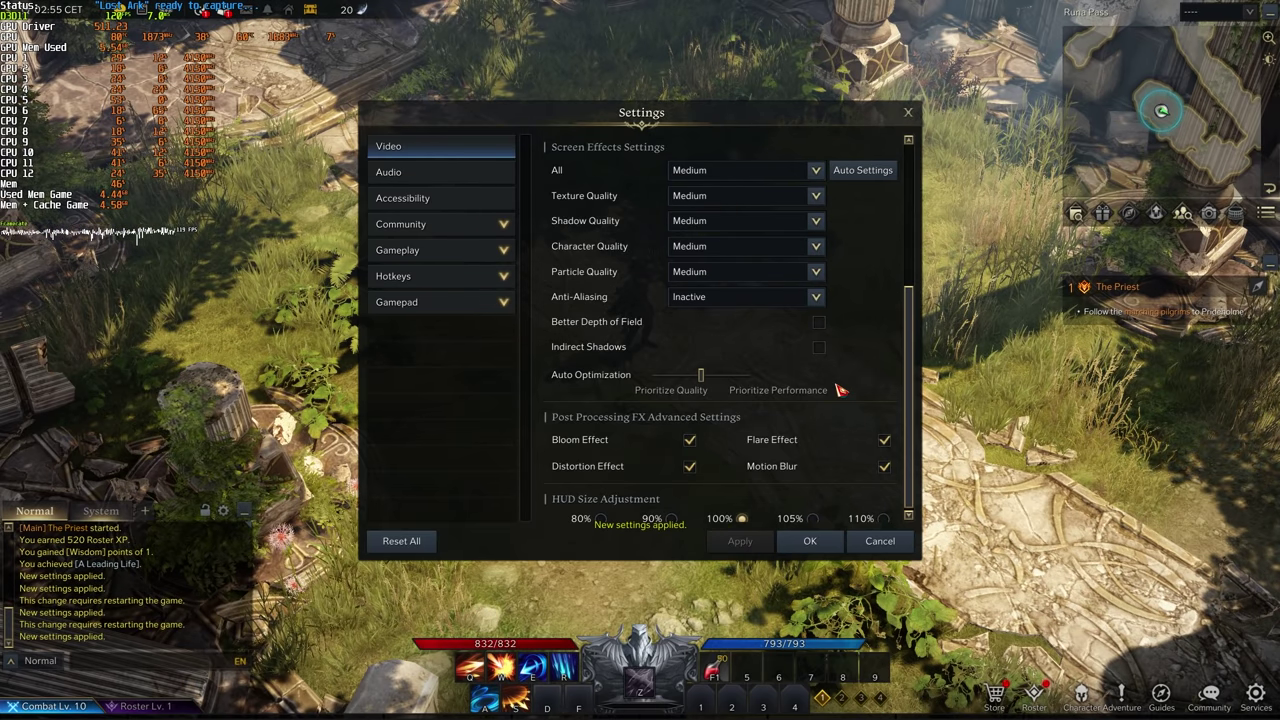
left_click(750, 173)
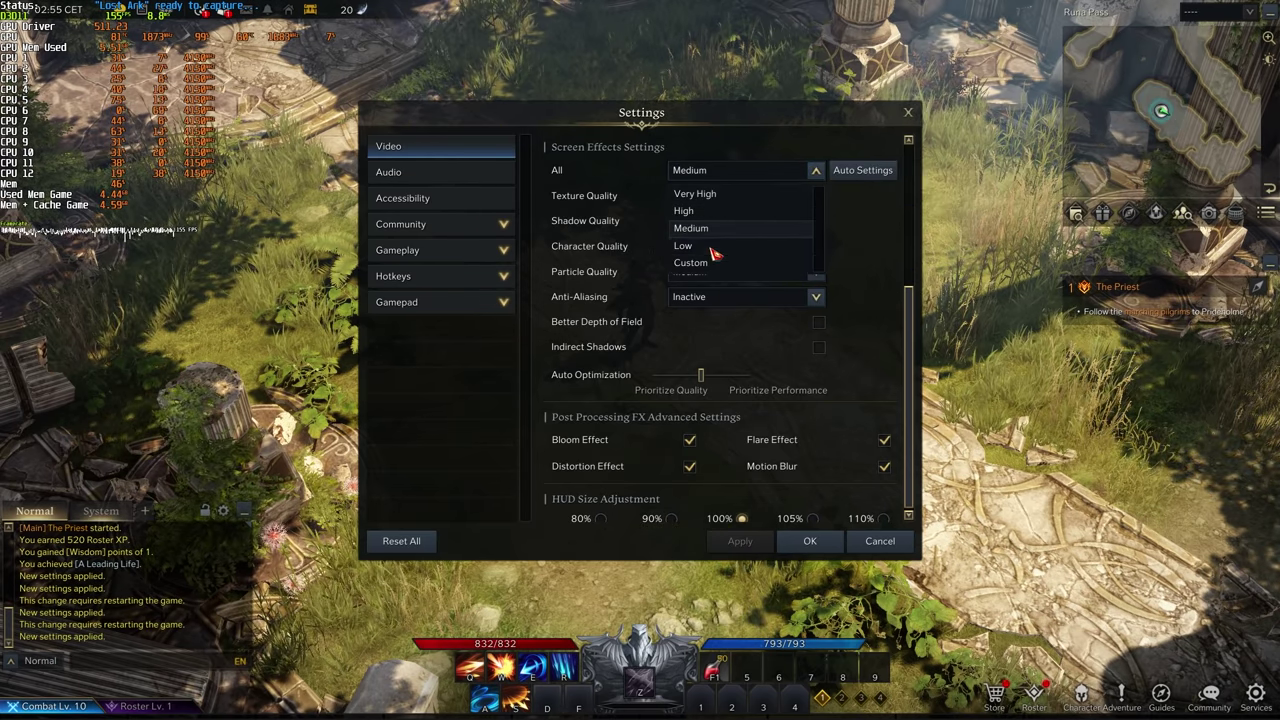
left_click(714, 251)
left_click(741, 541)
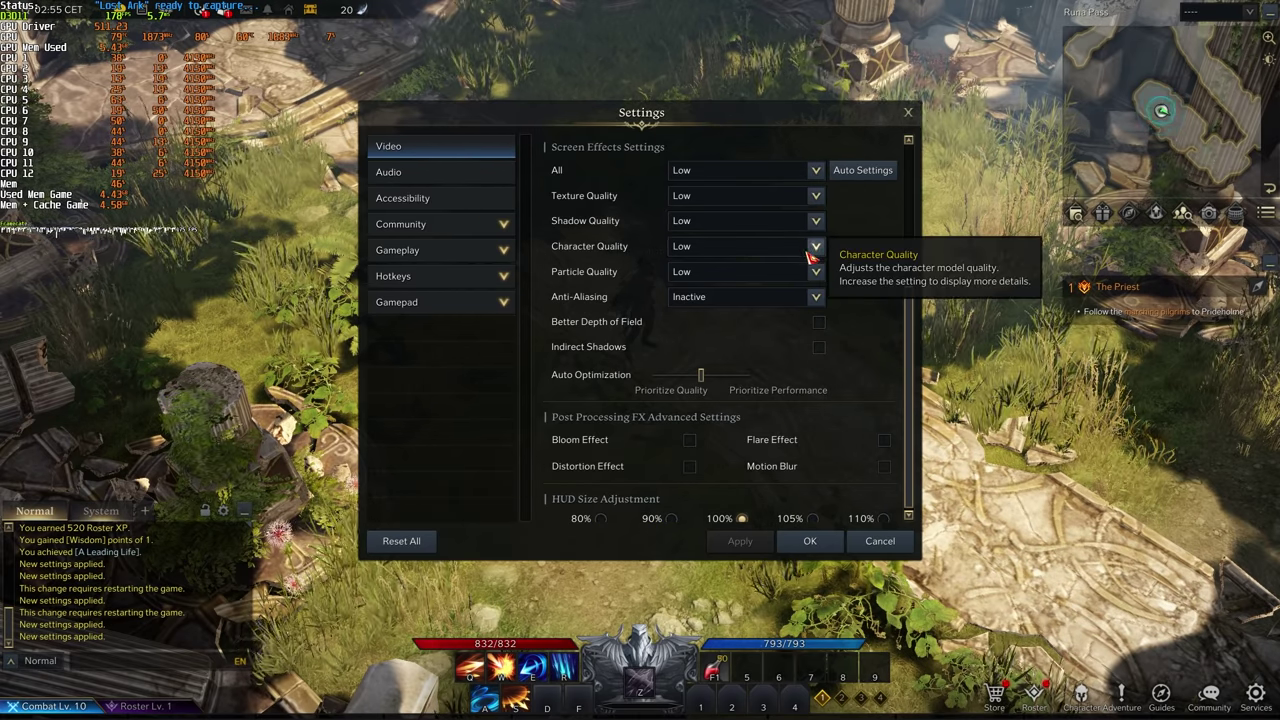
Raise texture quality to Very High and apply, leaving shadow quality at Low.
left_click(757, 200)
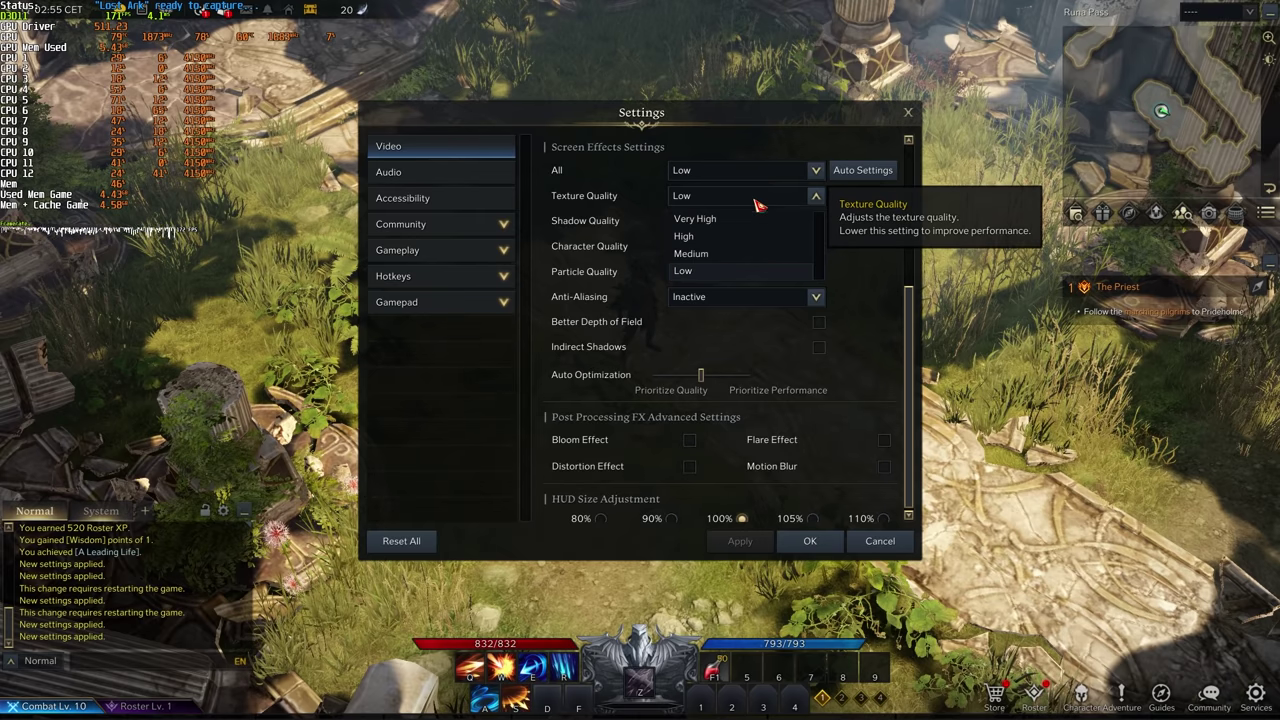
left_click(757, 219)
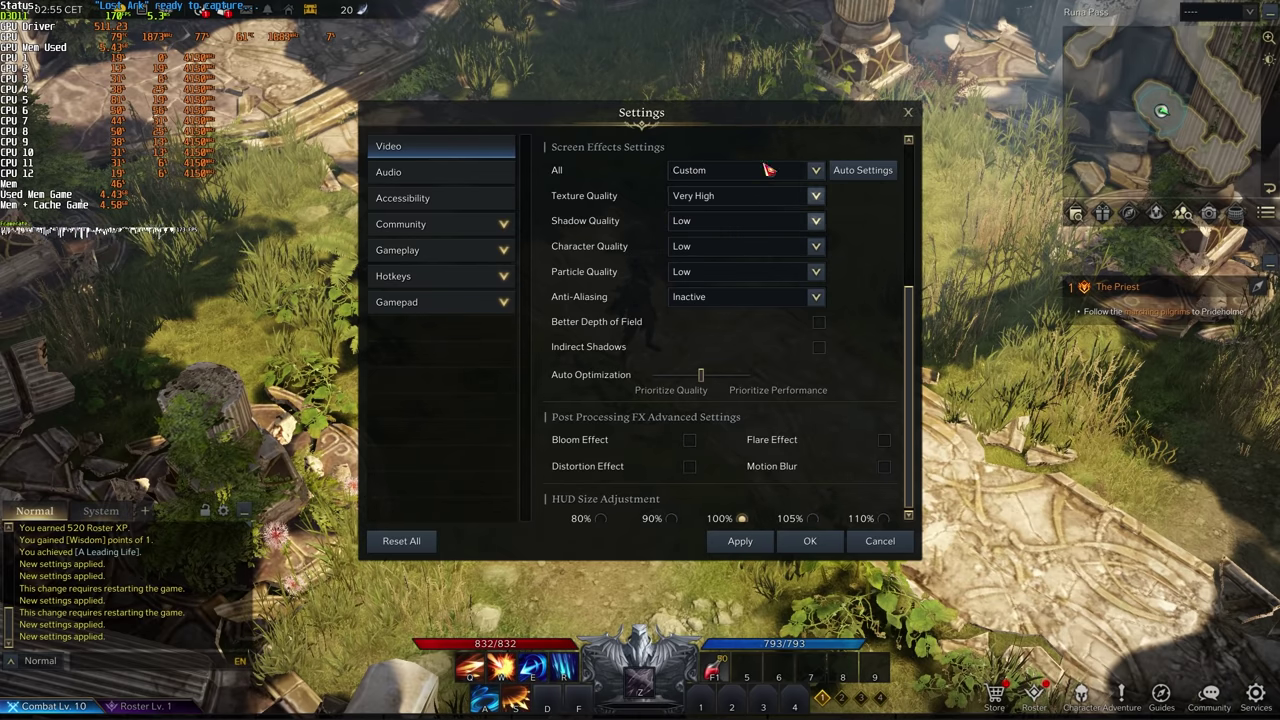
left_click(740, 541)
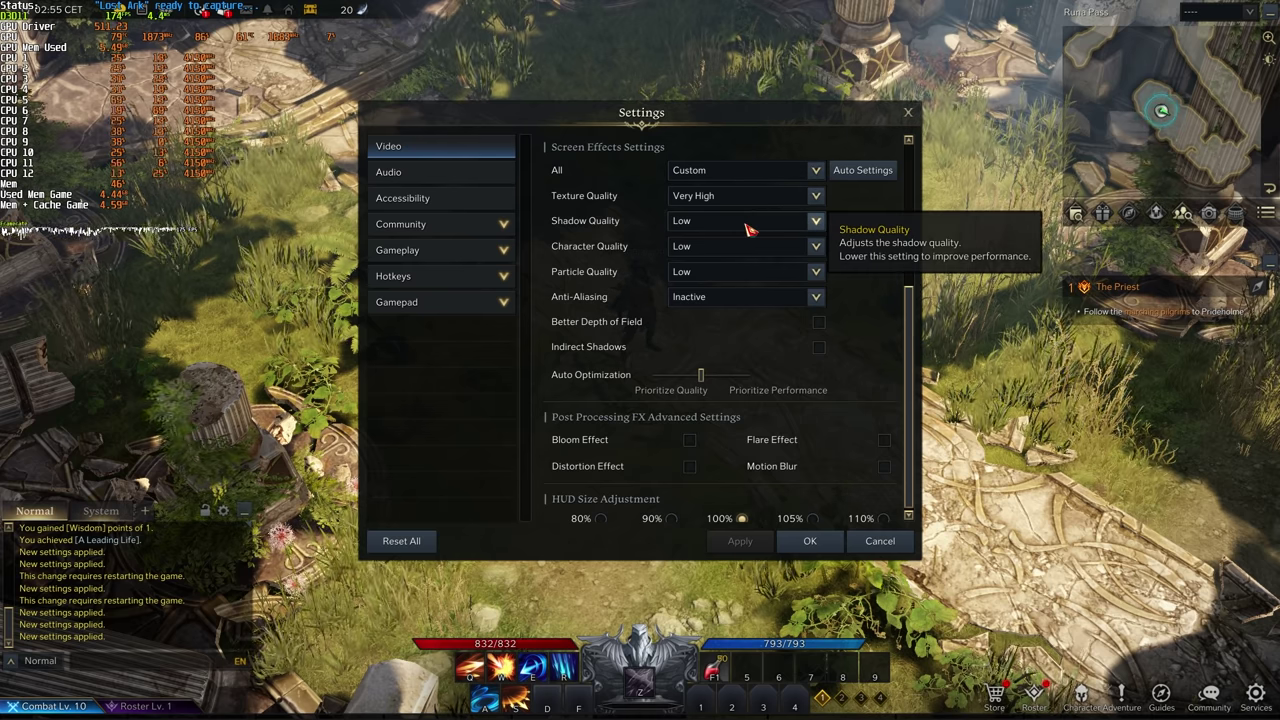
left_click(748, 228)
left_click(748, 228)
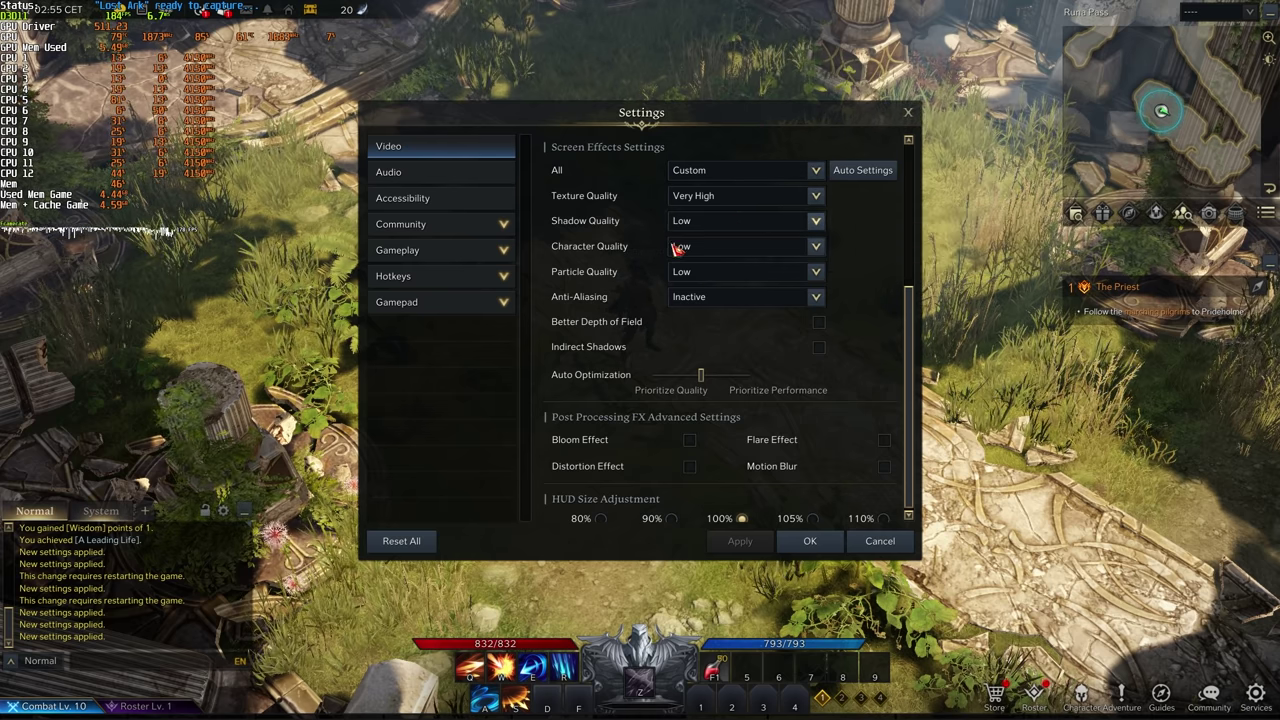
Try anti-aliasing at Low, then return it to Inactive and apply.
left_click(736, 296)
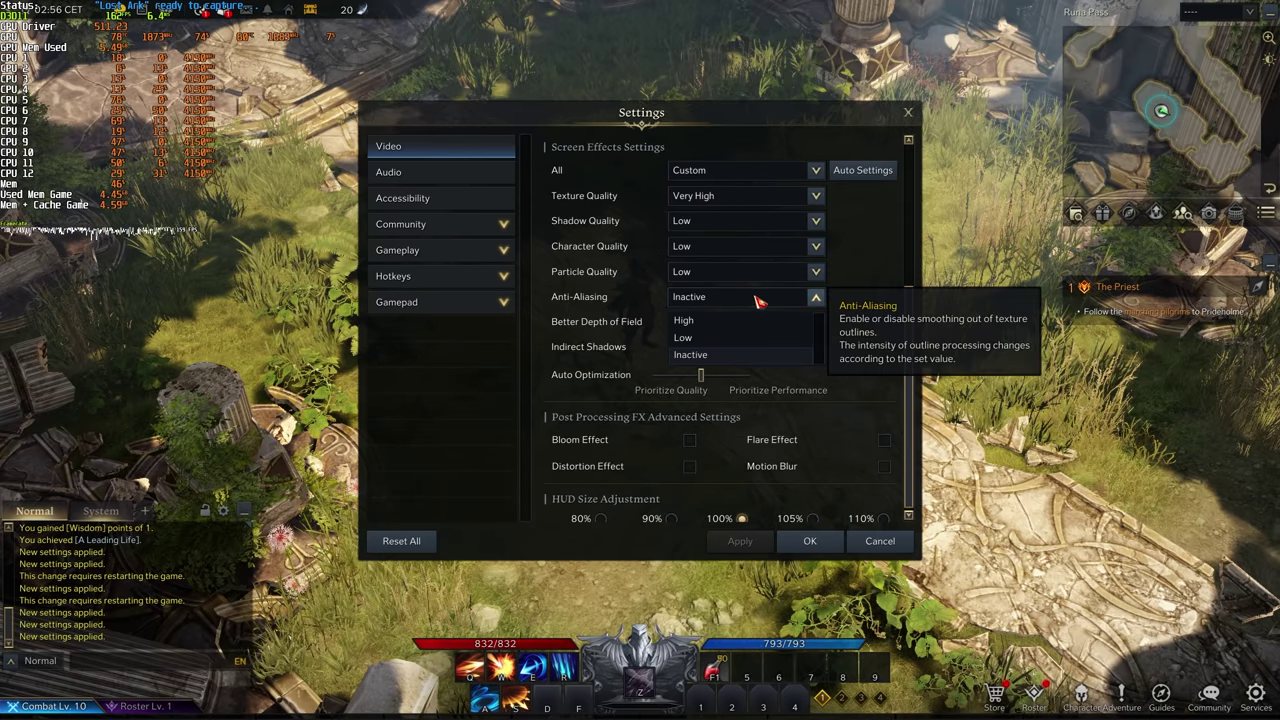
left_click(757, 298)
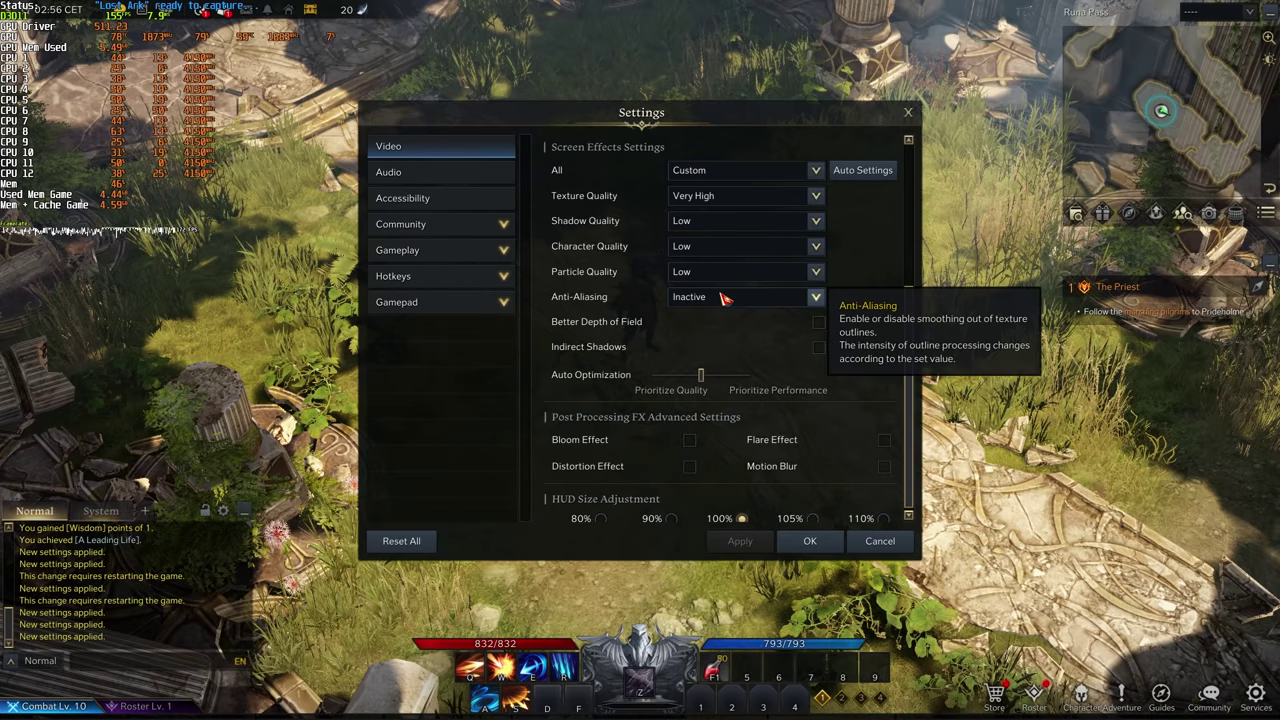
left_click(724, 298)
left_click(712, 338)
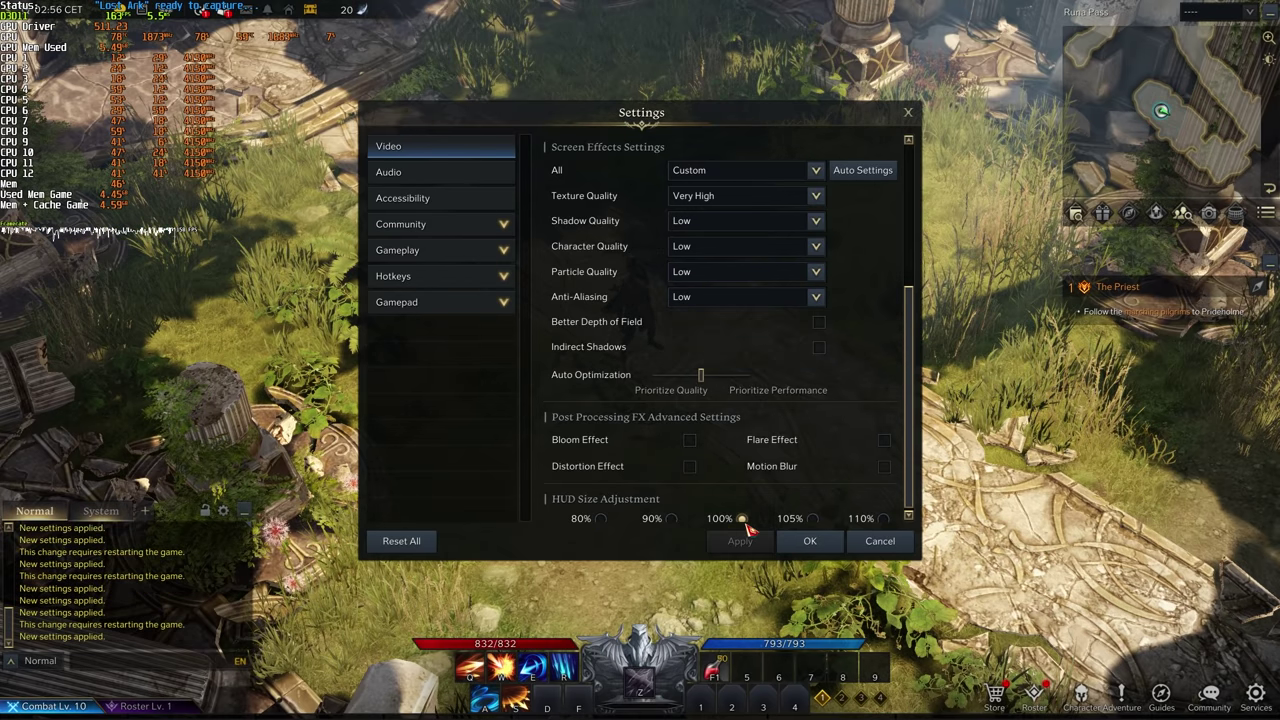
left_click(680, 296)
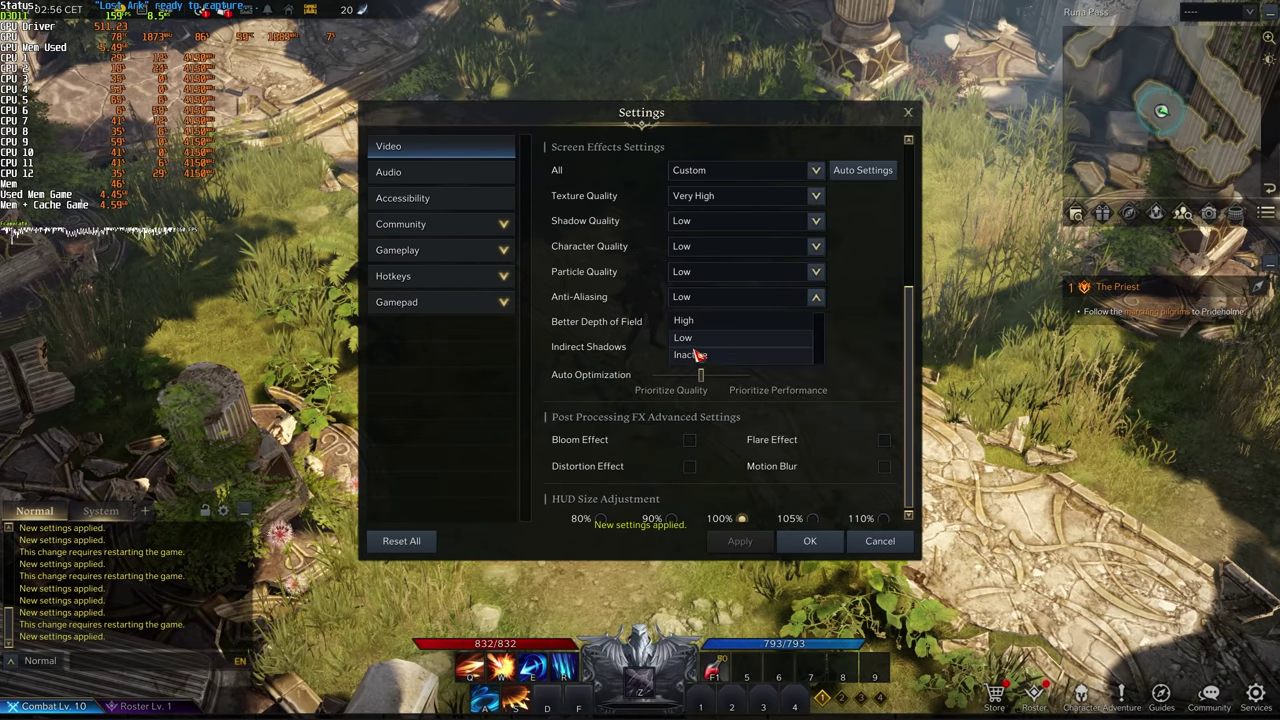
left_click(698, 353)
left_click(740, 541)
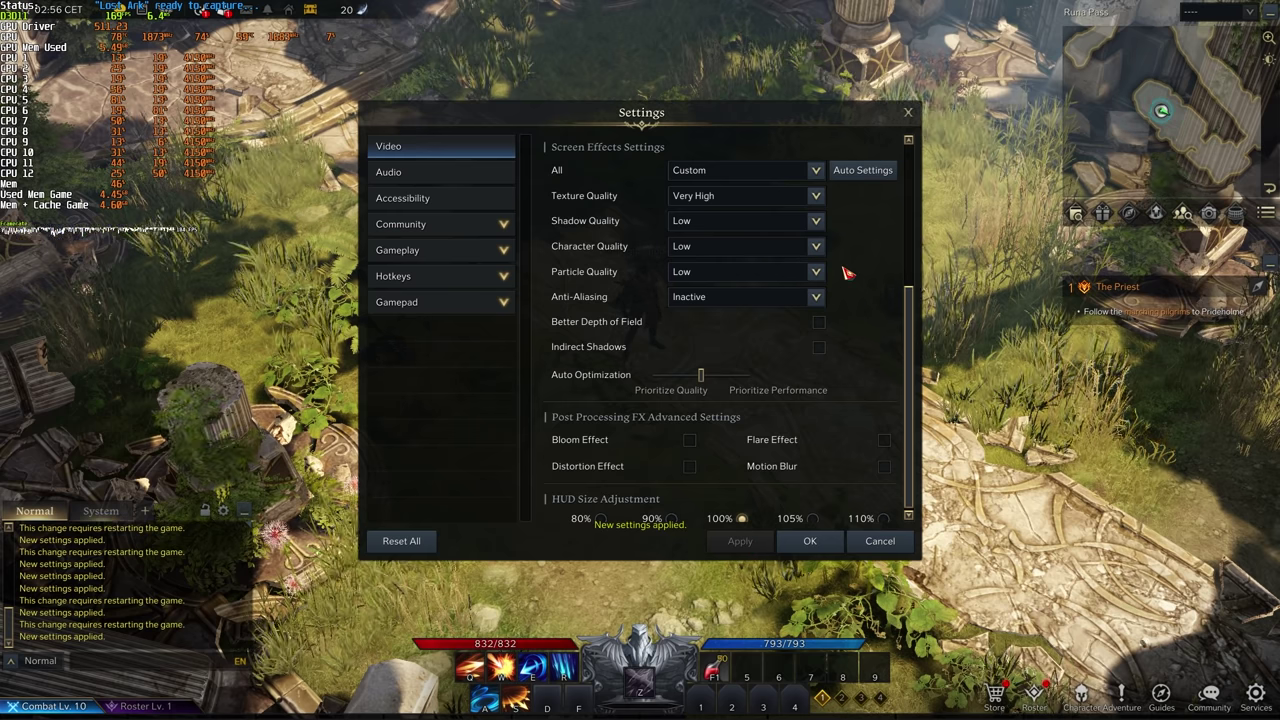
Enable Better Depth of Field and slide Auto Optimization toward Prioritize Performance, applying each.
scroll(846, 272, "down", 1)
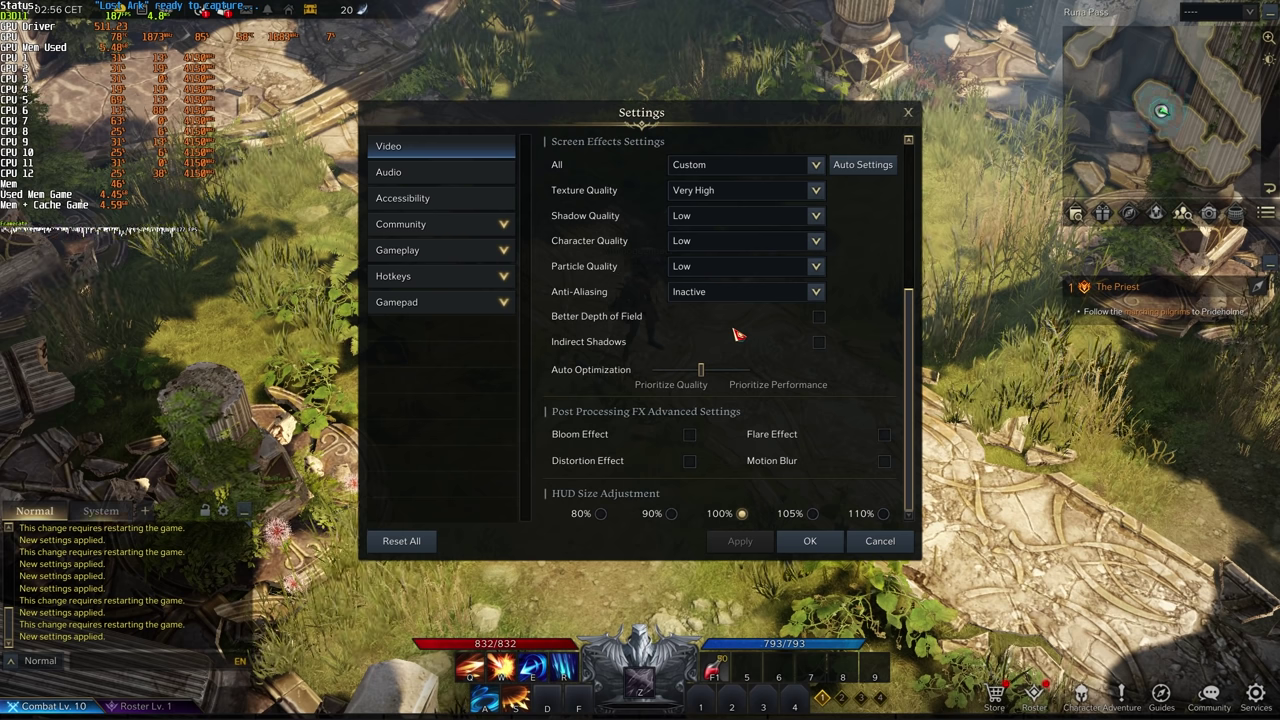
left_click(818, 316)
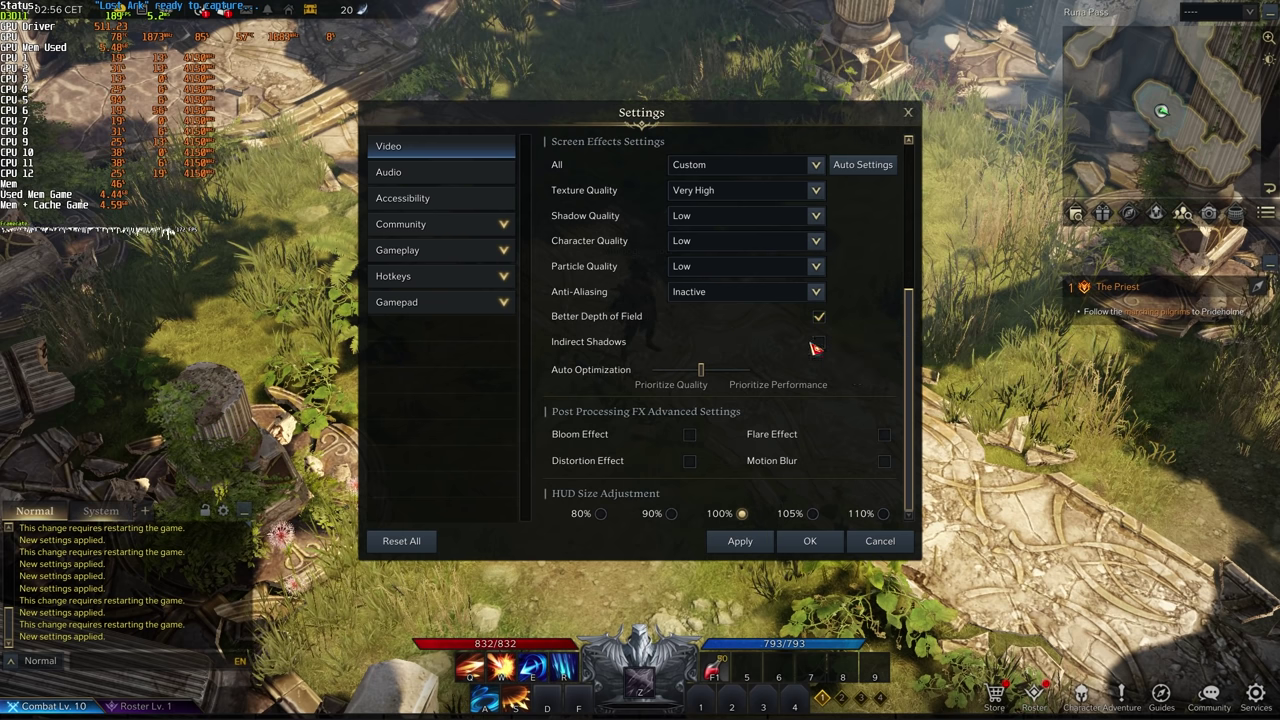
left_click(740, 540)
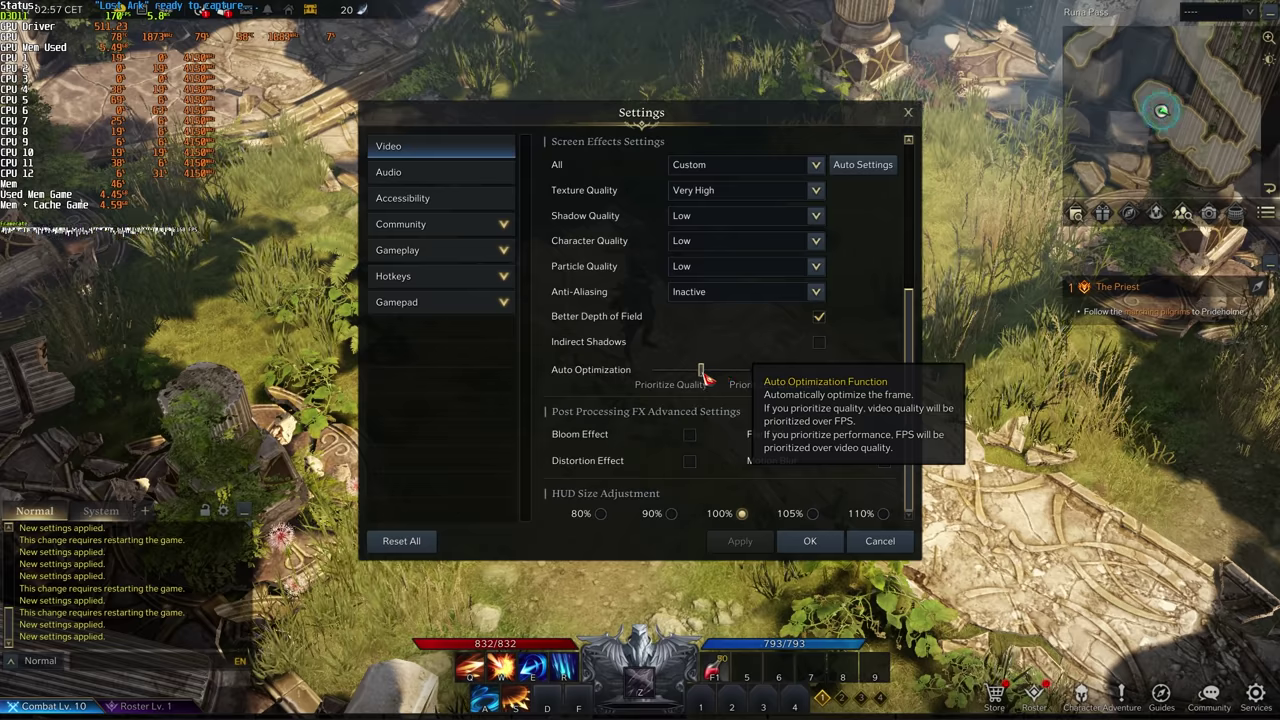
left_click_drag(703, 372, 772, 386)
left_click(742, 540)
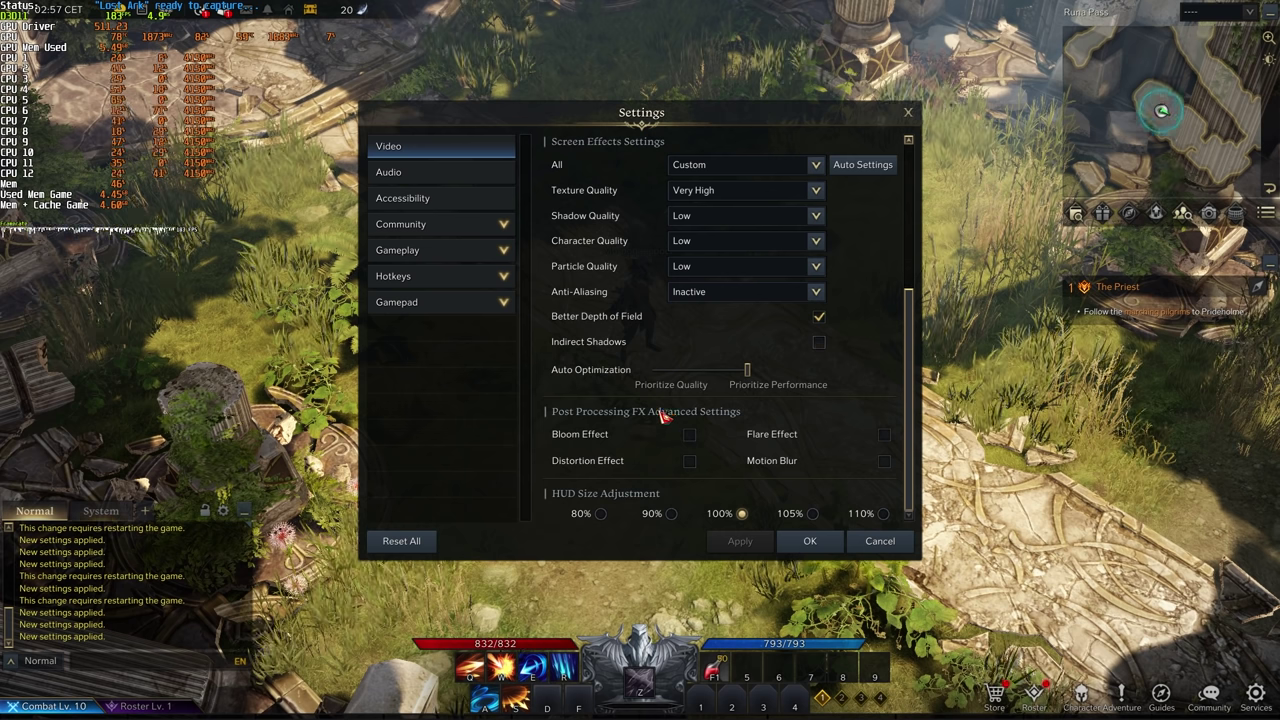
Keep motion blur off and test HUD size at 90% before applying 100%.
left_click(884, 462)
left_click(884, 462)
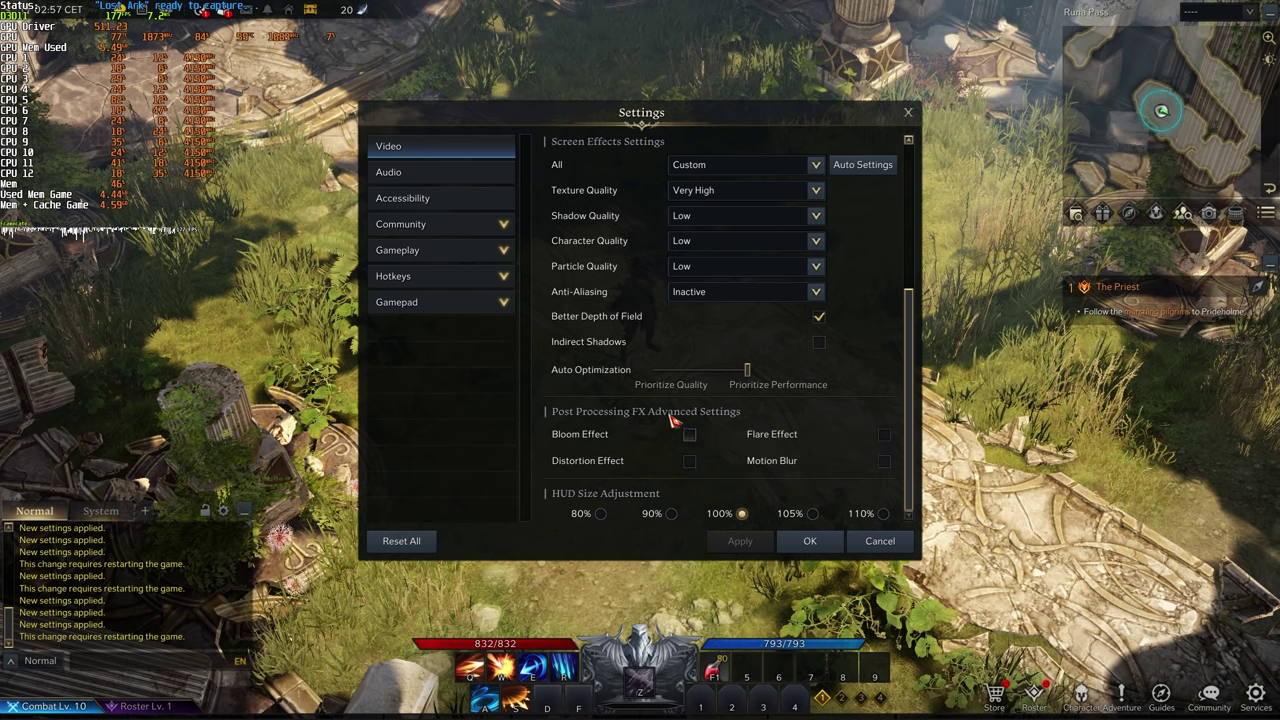
left_click(670, 514)
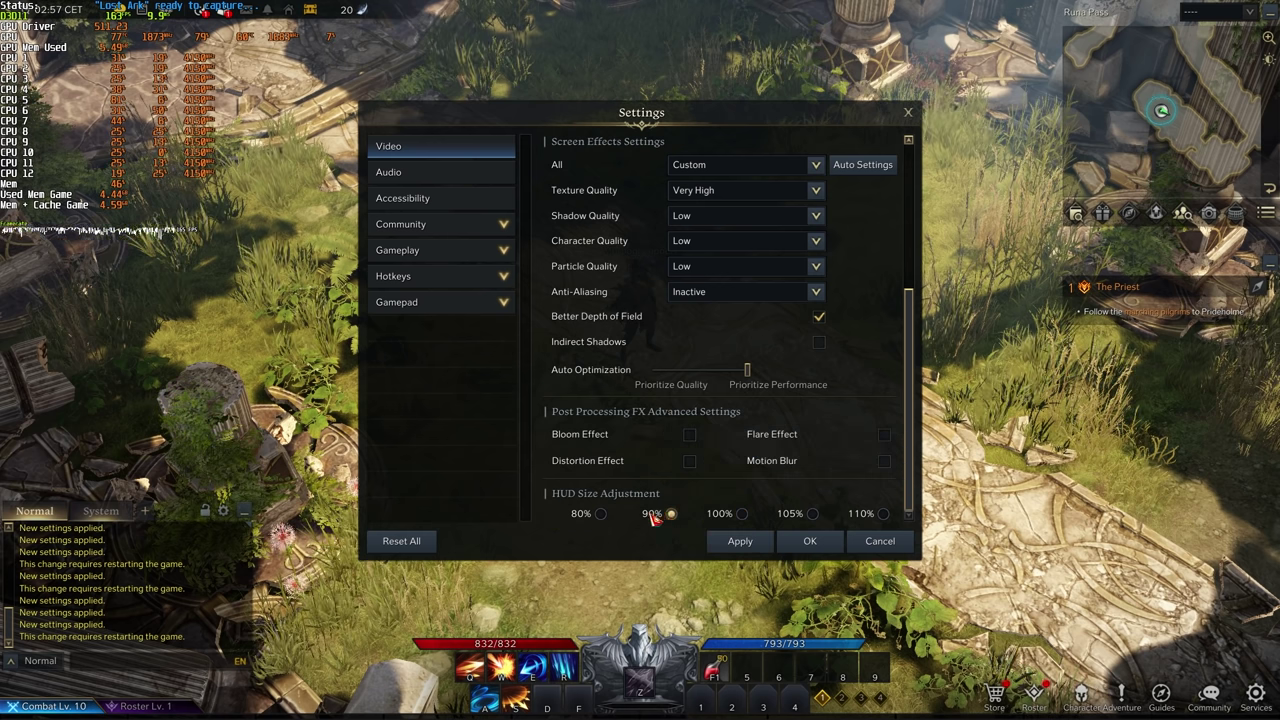
left_click(738, 541)
left_click(716, 514)
left_click(738, 541)
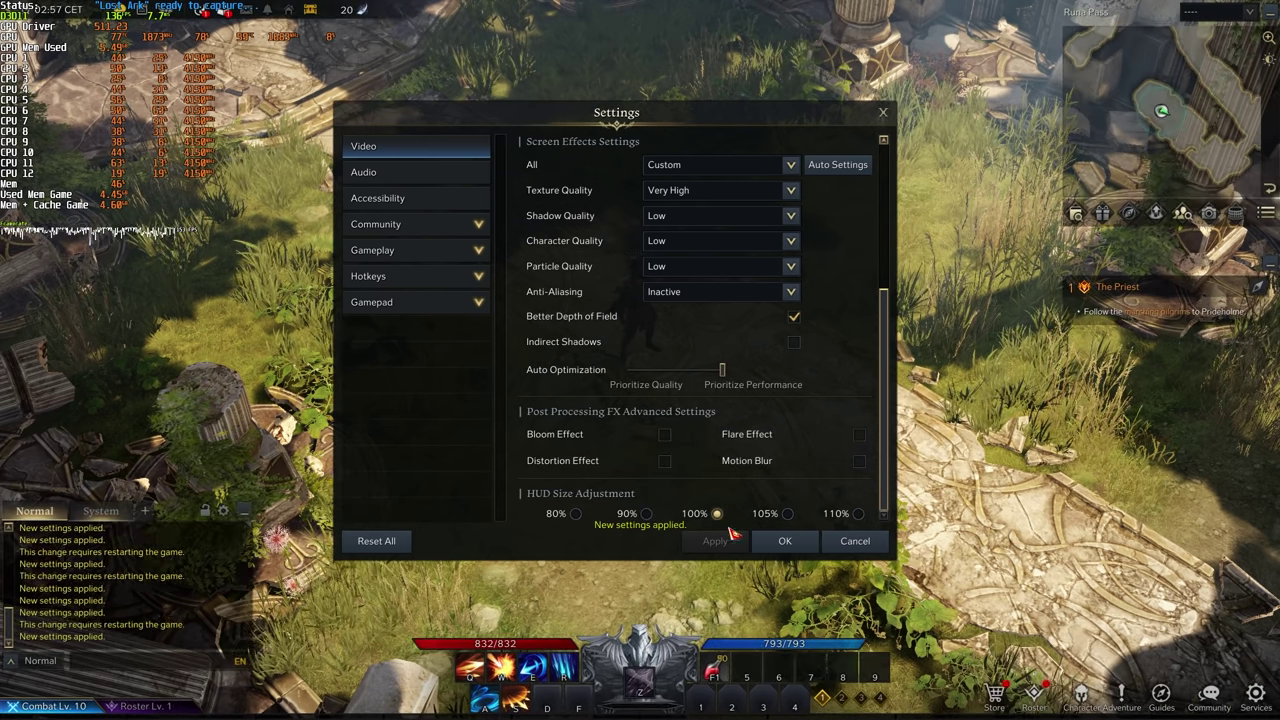
left_click_drag(664, 115, 670, 120)
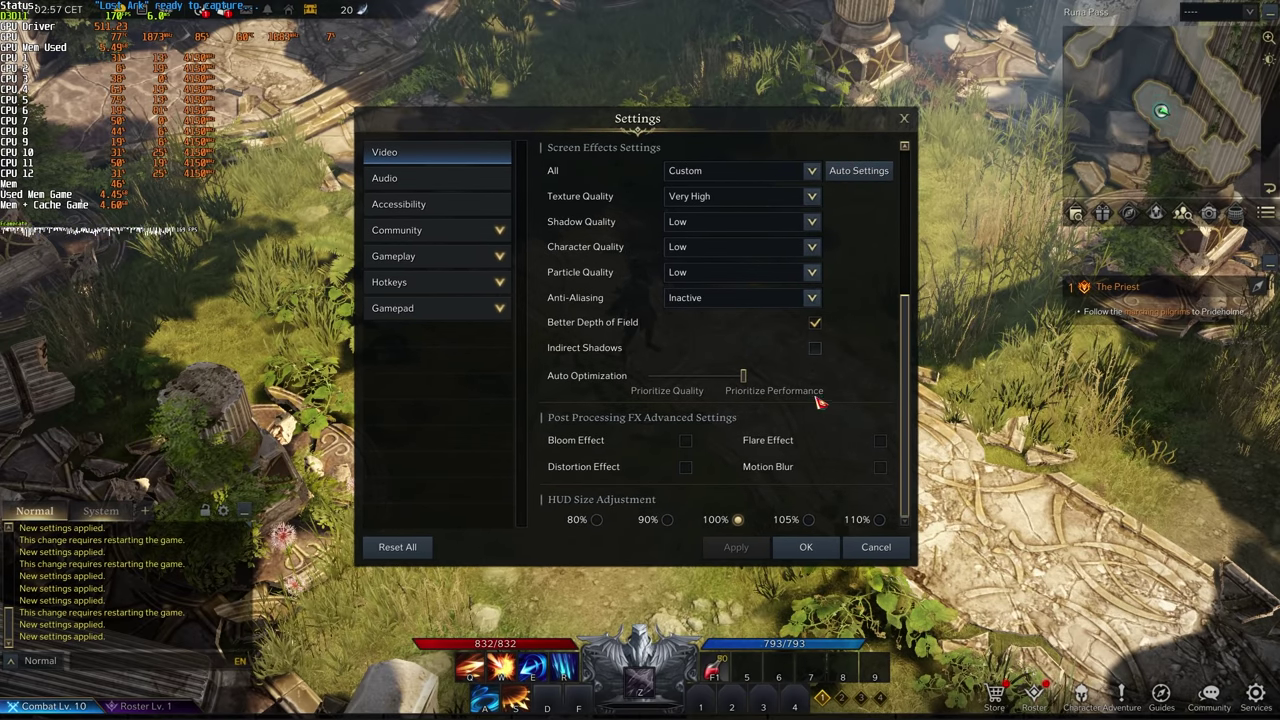
Go to the Audio page and toggle Music off and back on, leaving it enabled.
scroll(812, 260, "up", 3)
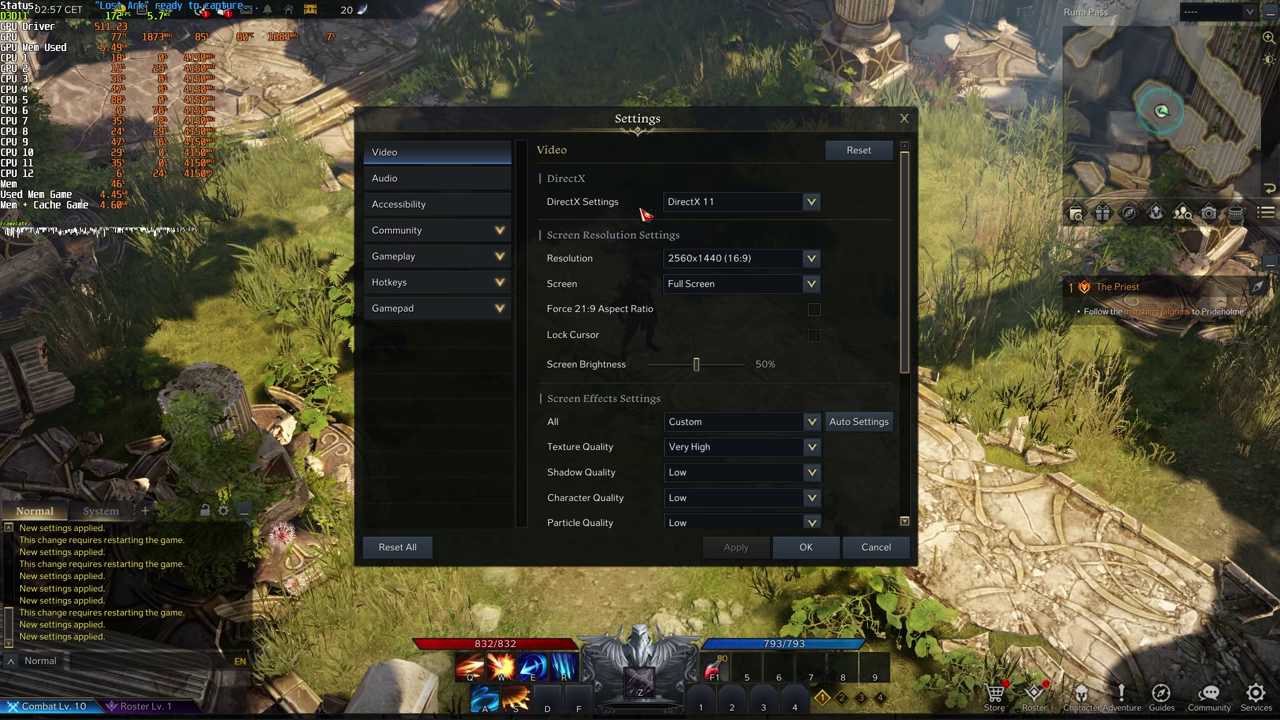
left_click(498, 178)
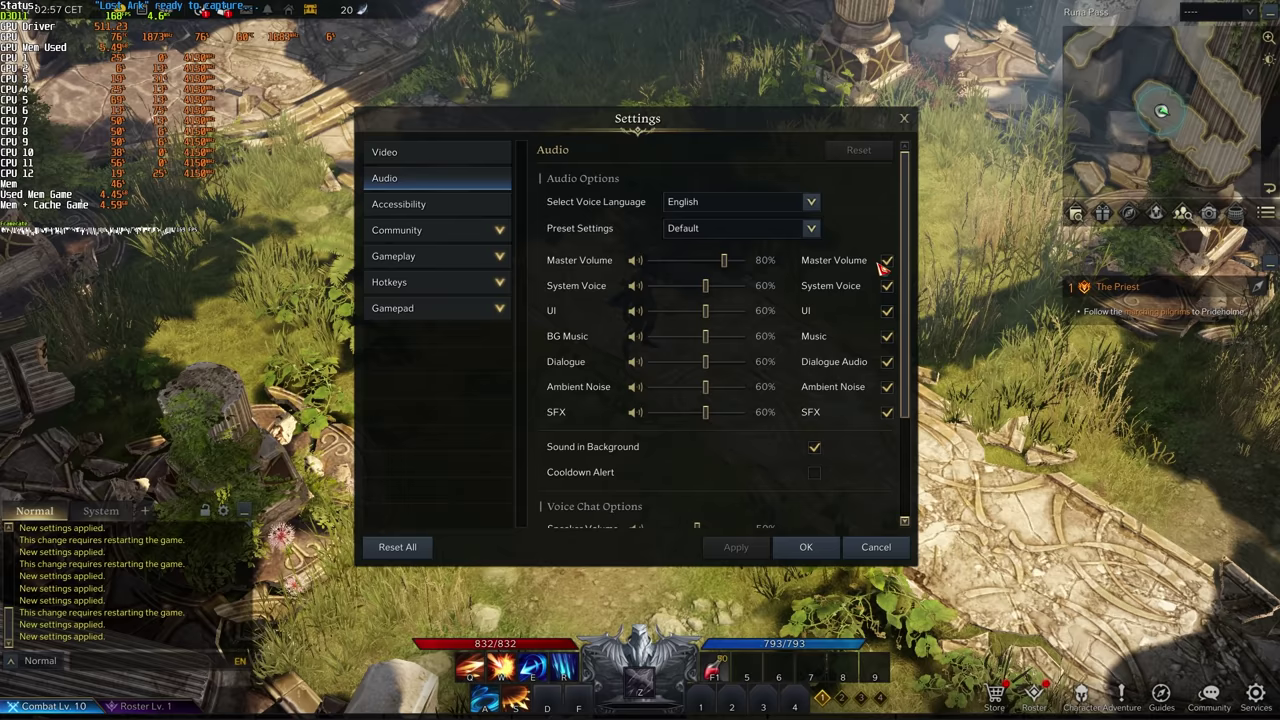
left_click(887, 337)
left_click(887, 337)
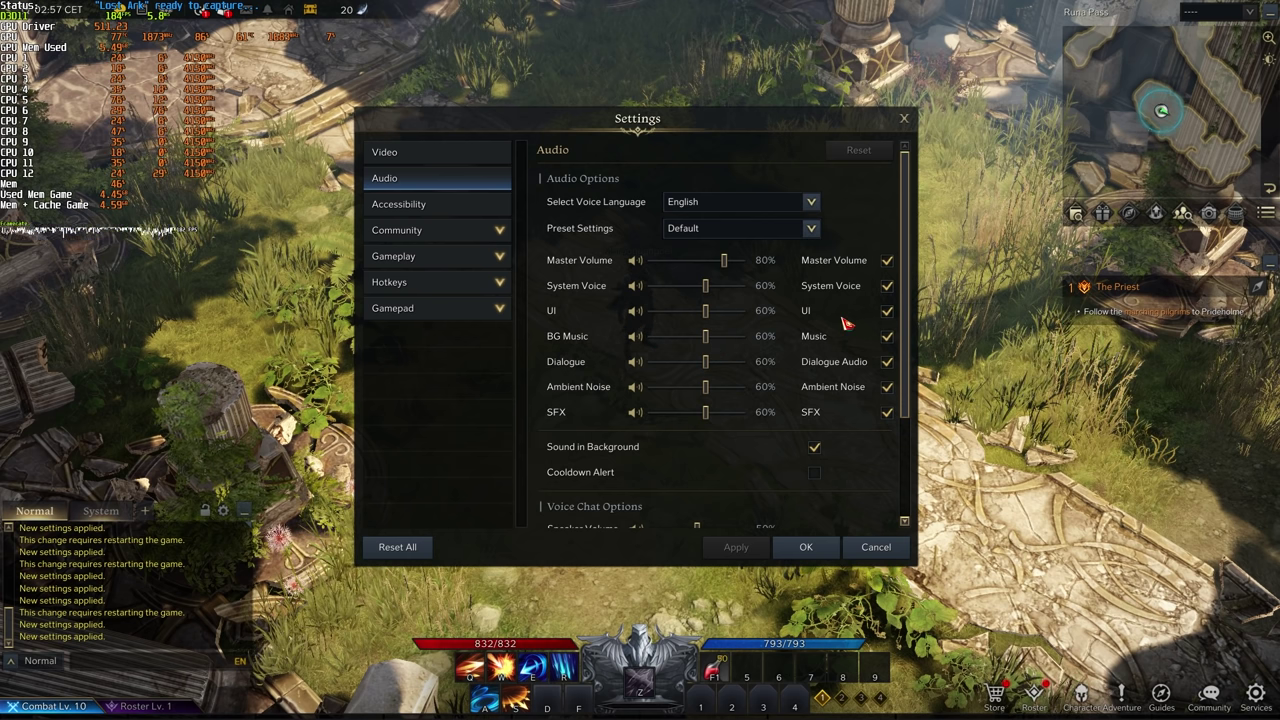
Change Voice Input Mode from Always On to Push to Talk in Voice Chat Options and apply.
left_click_drag(907, 198, 908, 294)
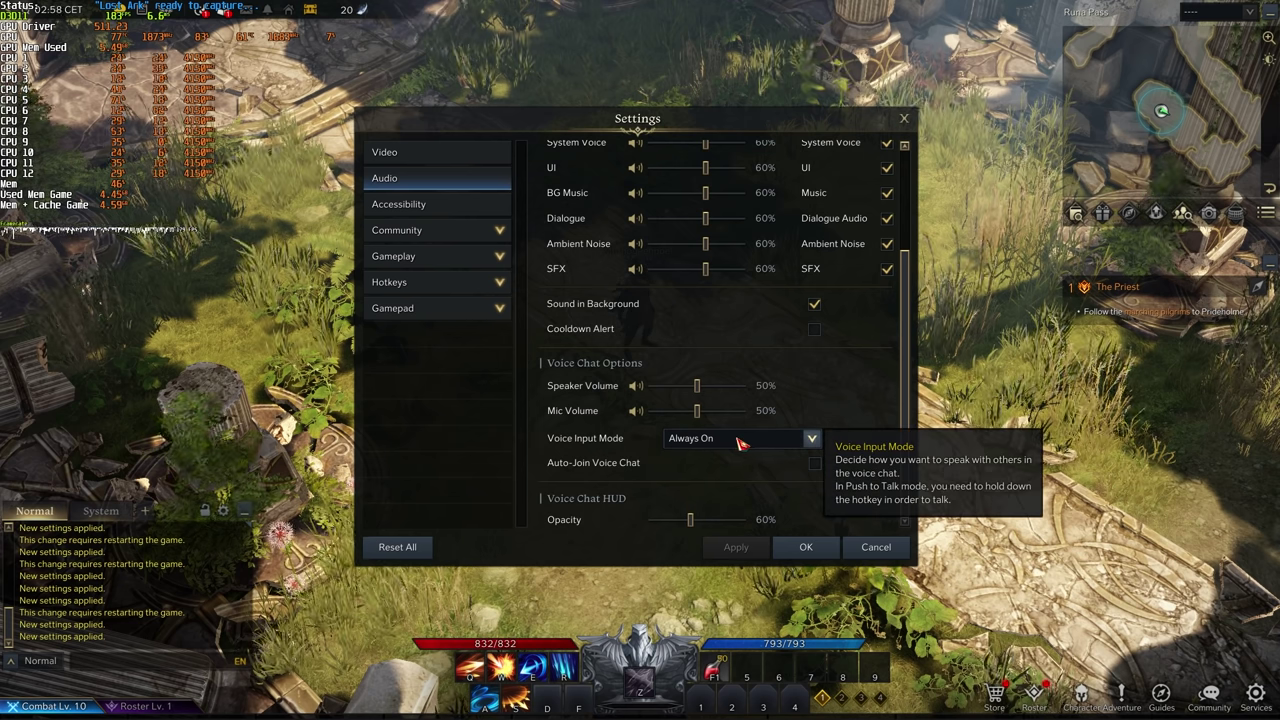
left_click(740, 443)
left_click(740, 487)
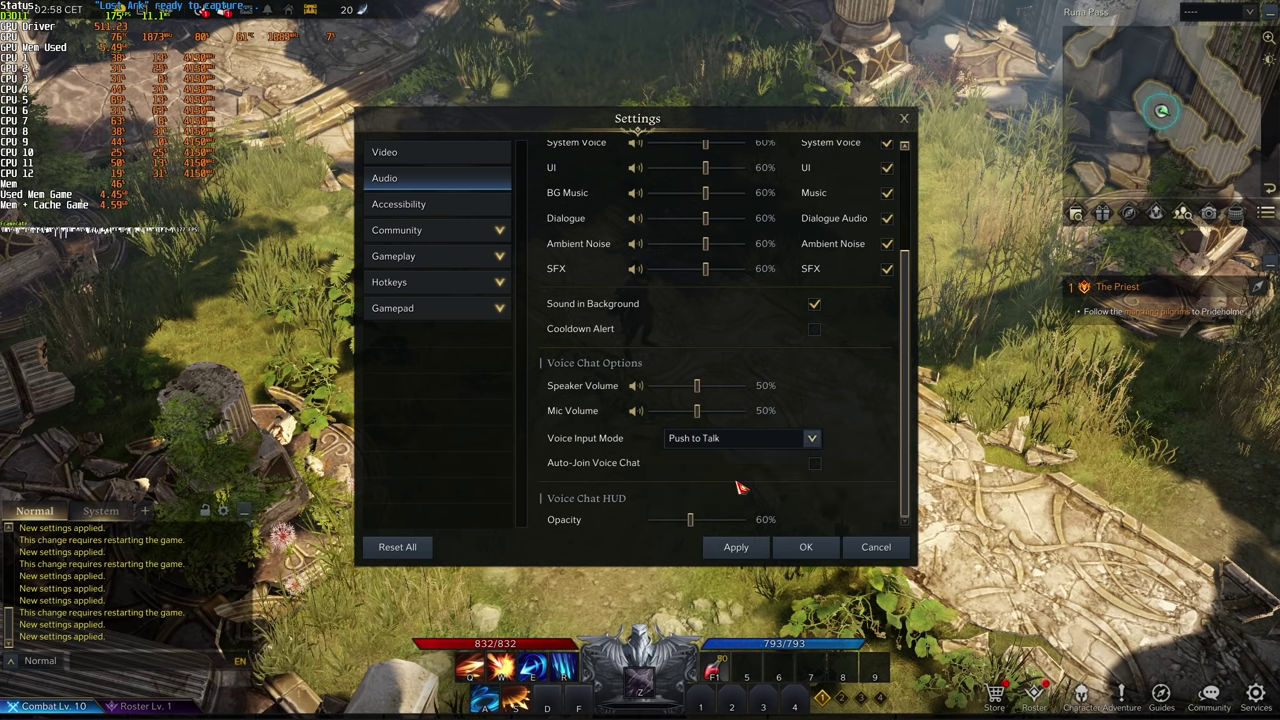
left_click(736, 547)
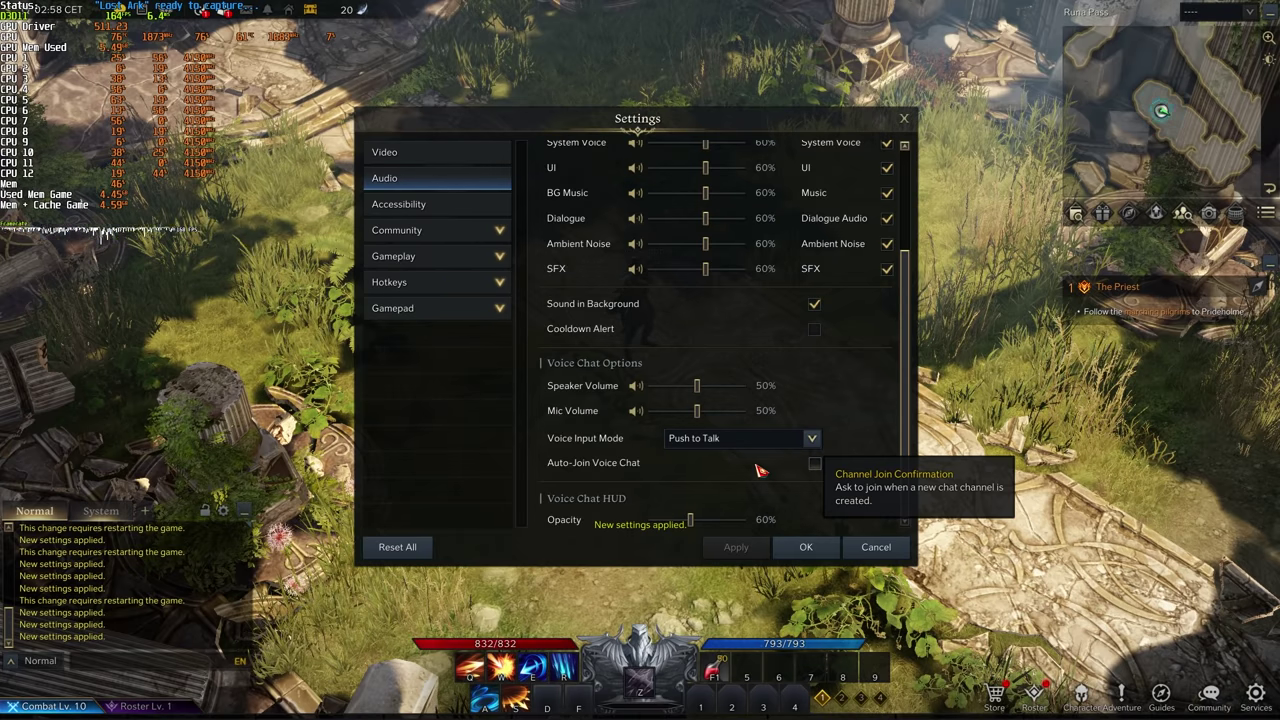